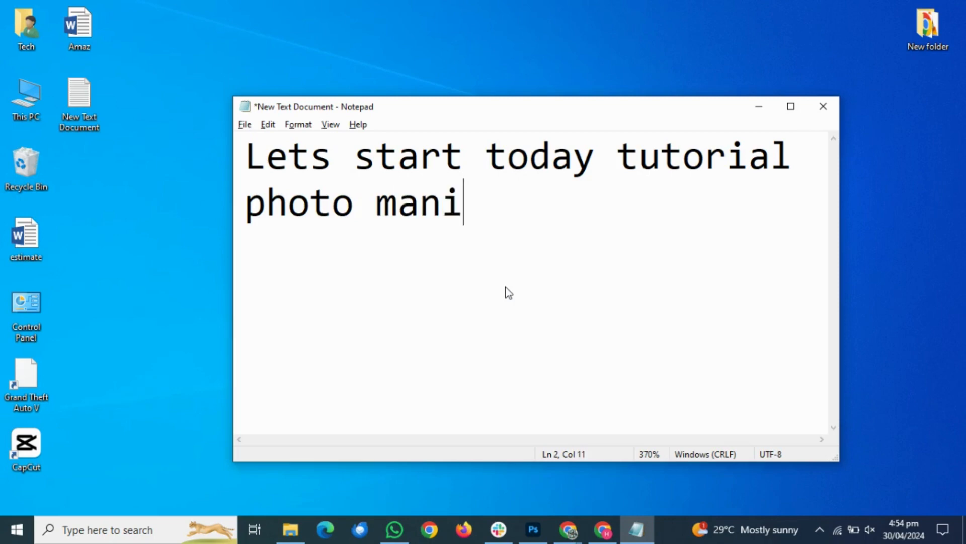
Finish the note with "photo manipulation" and add a new line reading "open photoshop add picture"
text(n)
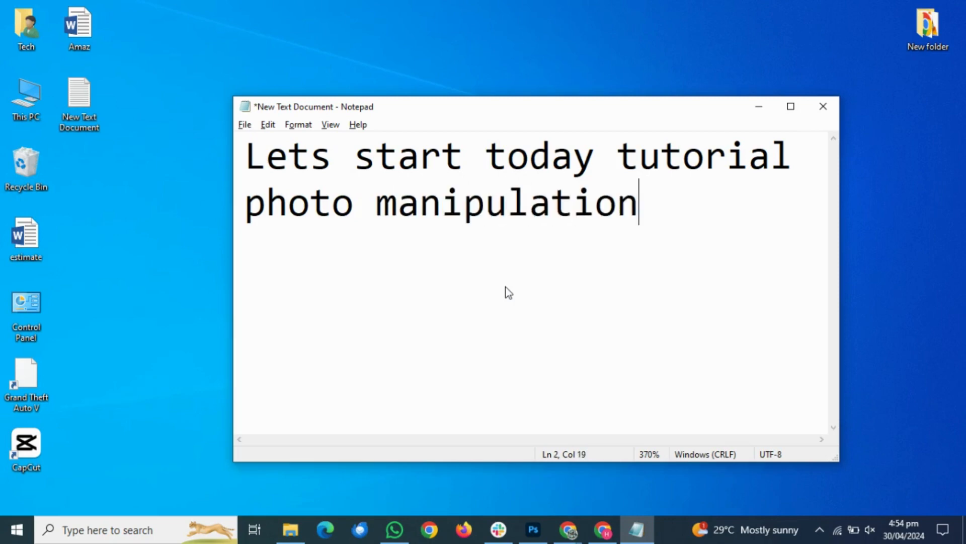
key(Return)
text(open )
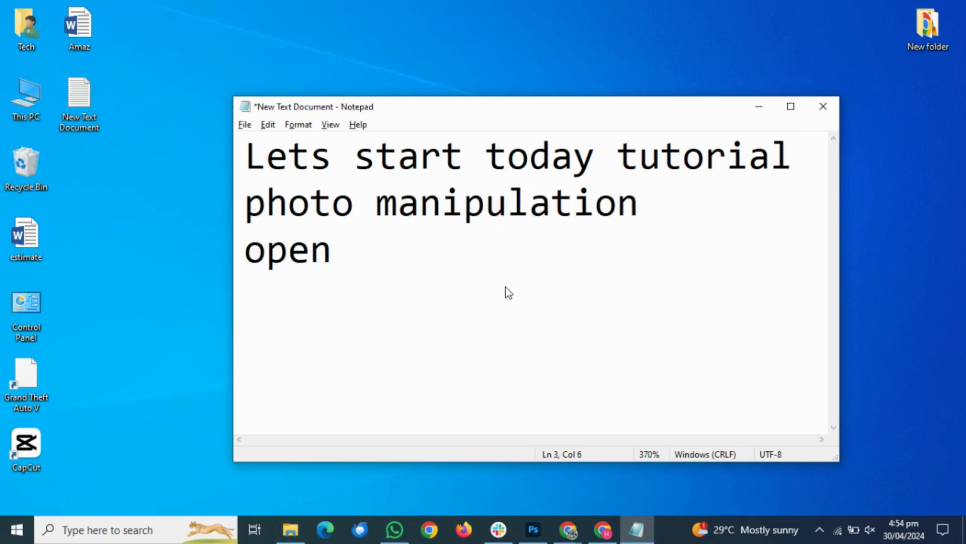
text(photosh)
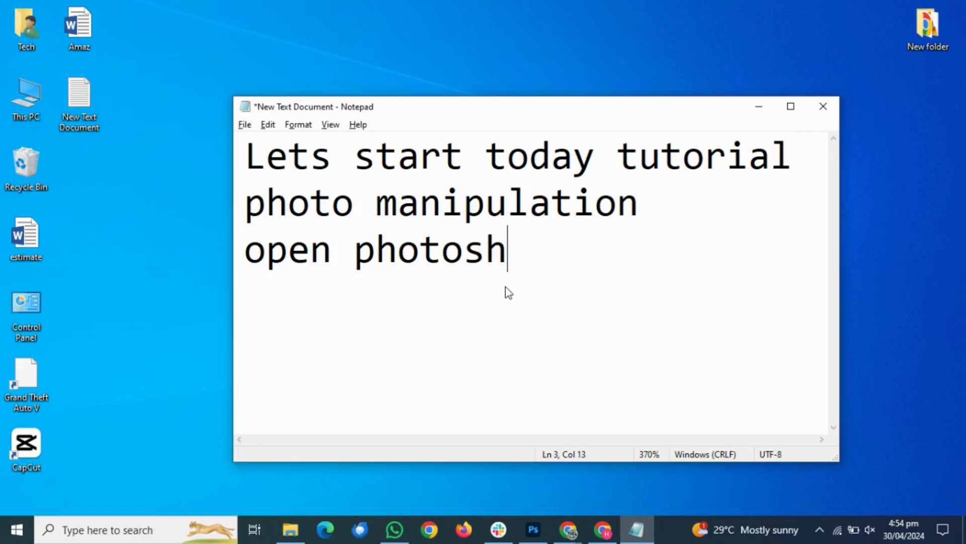
text(op add p)
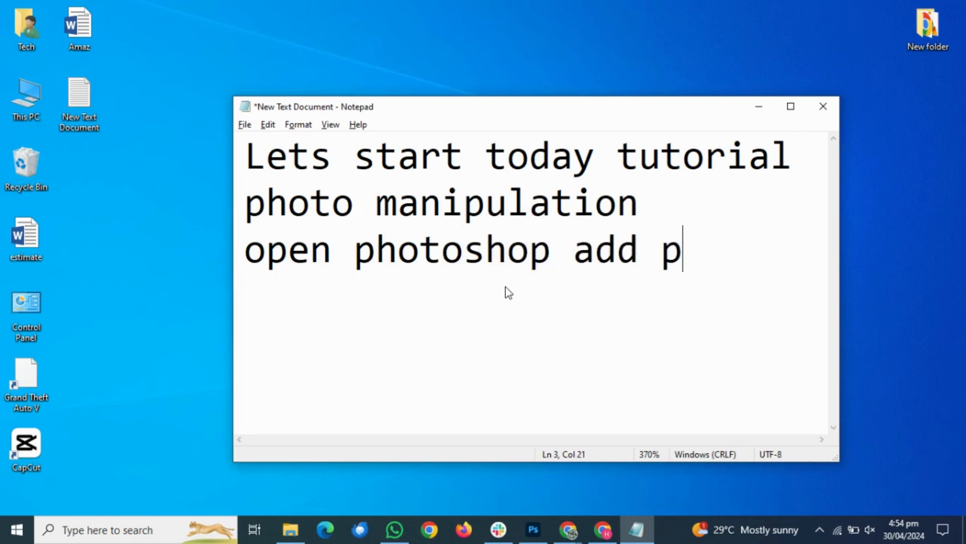
text(icture)
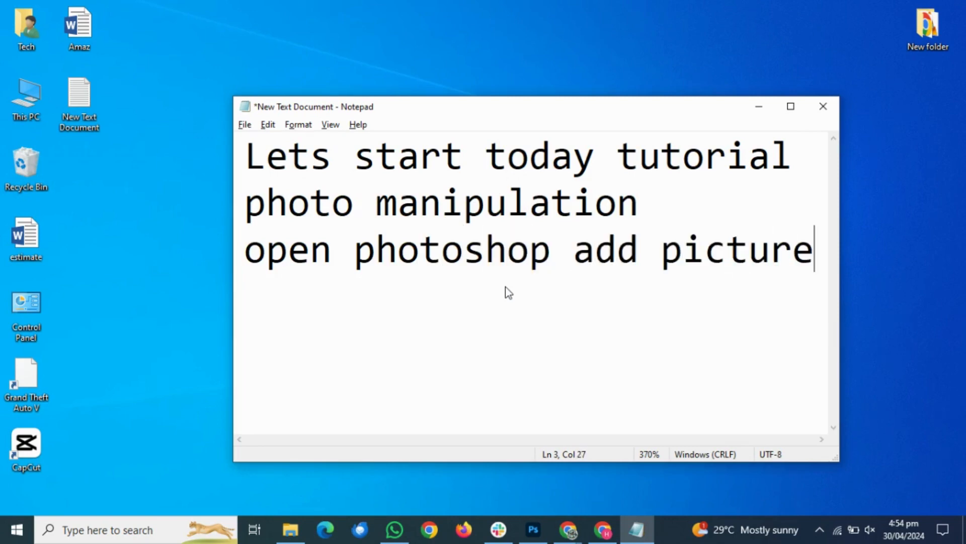
Switch to Photoshop and place the chili pepper image from the Downloads folder on the canvas, enlarged to about 118%
click(532, 532)
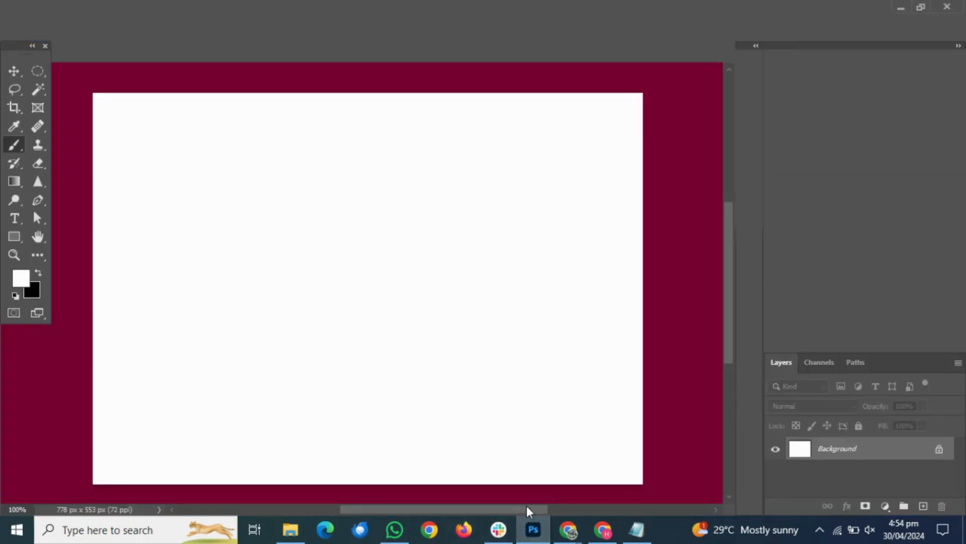
click(13, 71)
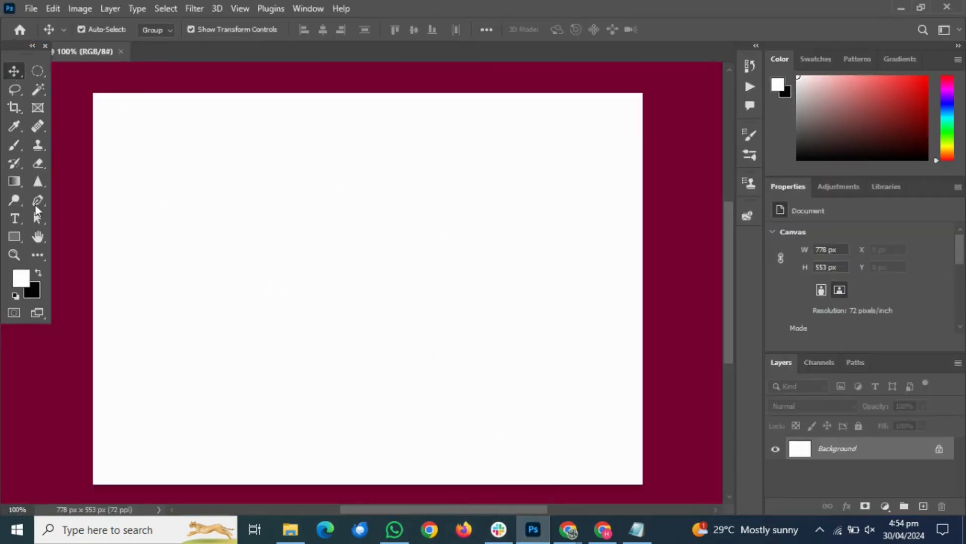
click(290, 529)
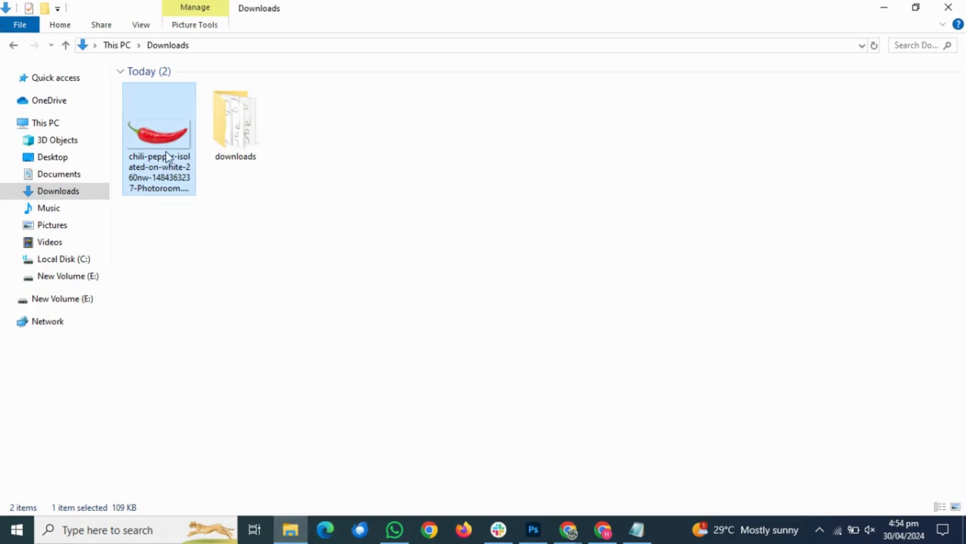
drag(168, 157, 435, 324)
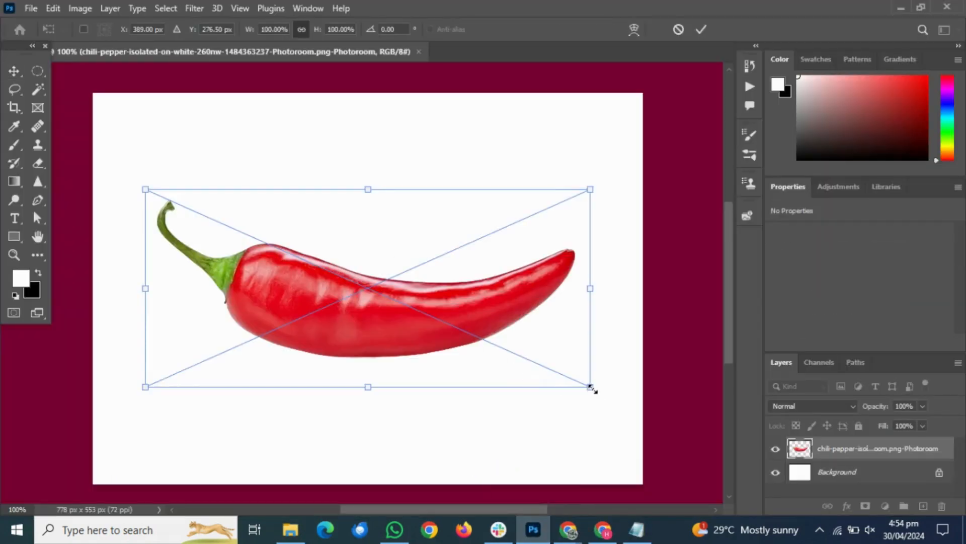
drag(591, 387, 631, 406)
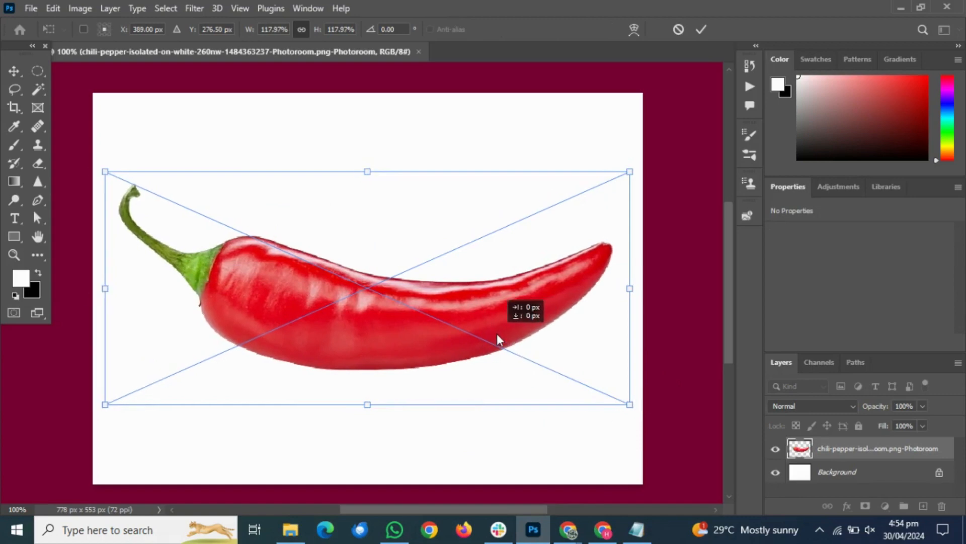
click(14, 71)
click(201, 151)
Add a wide text box above the pepper containing the text "RED CHILLI"
key(t)
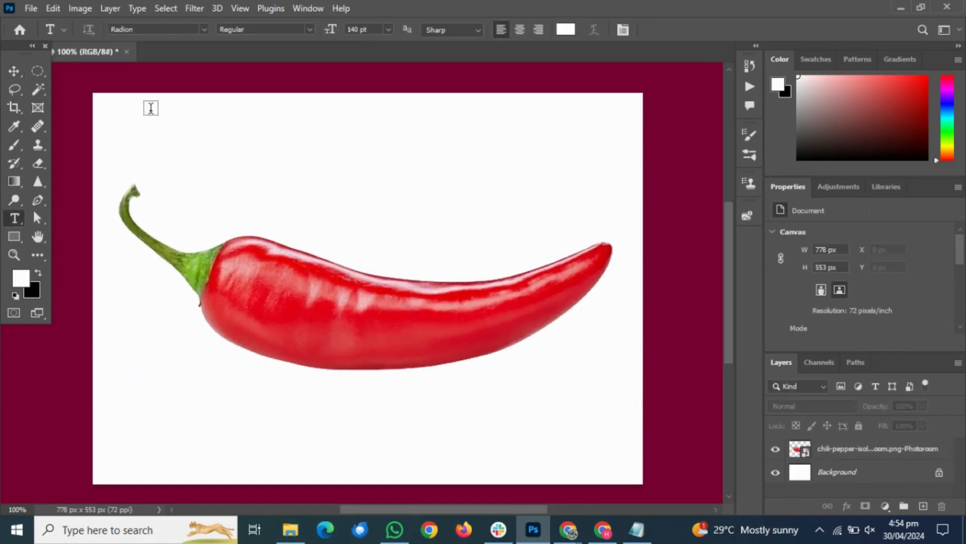
drag(151, 110, 642, 224)
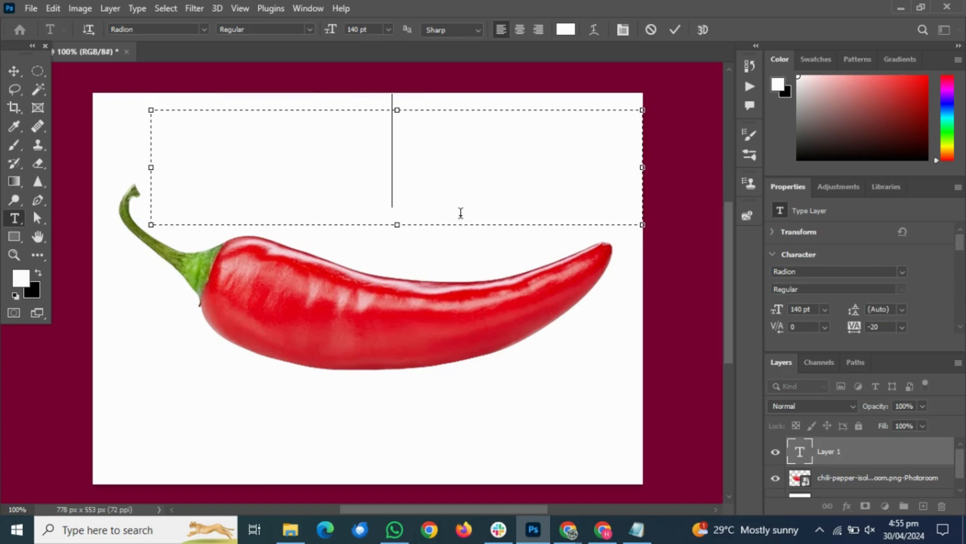
text(HILLI)
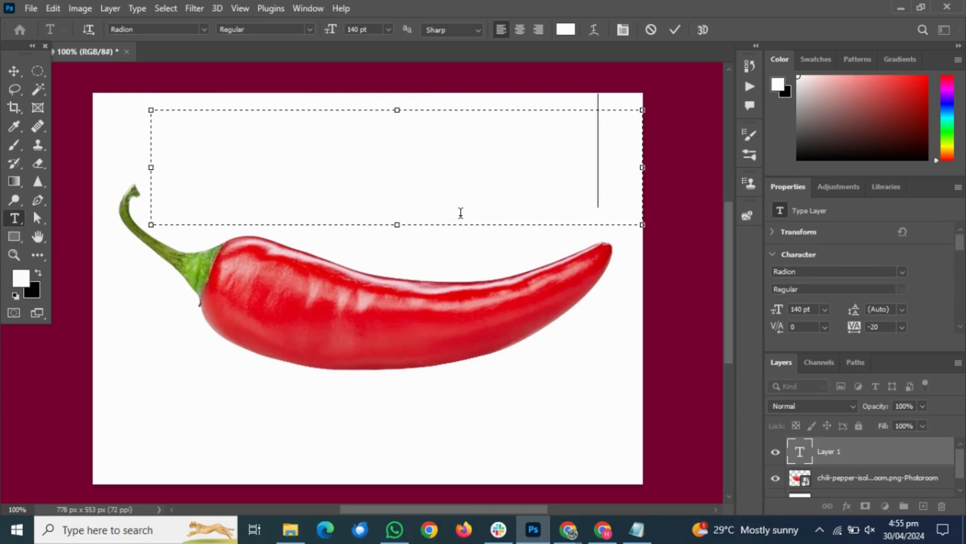
click(14, 71)
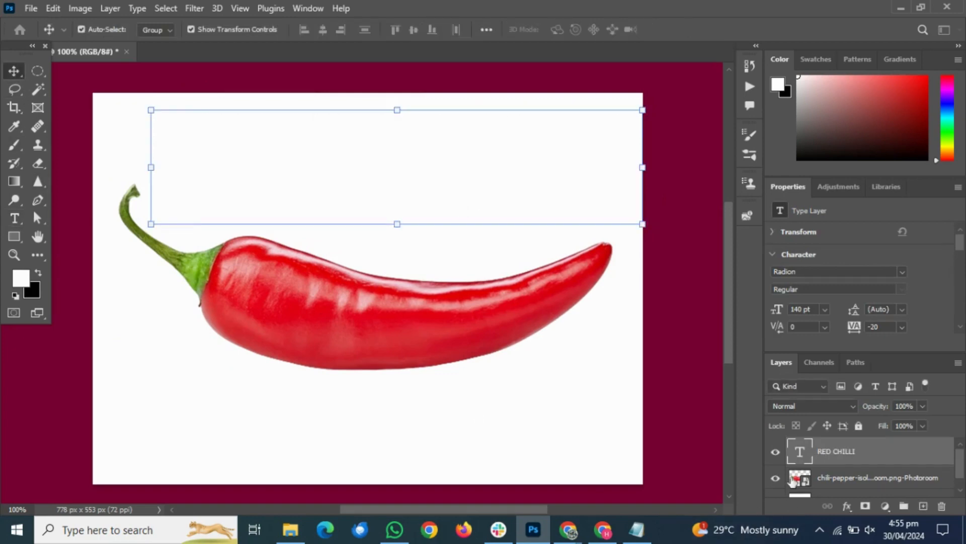
Set the colour of the RED CHILLI text to black (000000)
double_click(802, 456)
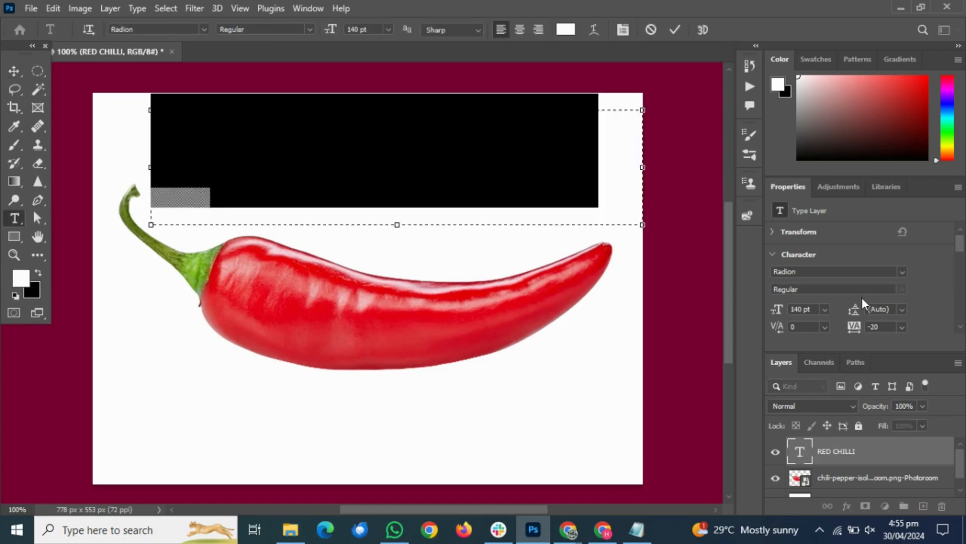
scroll(861, 297, down, 1)
click(882, 330)
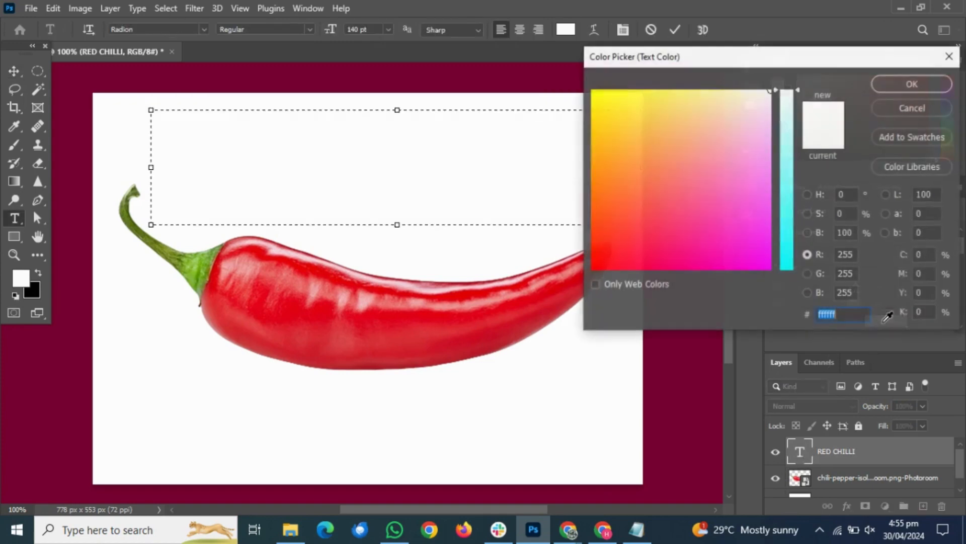
text(000000)
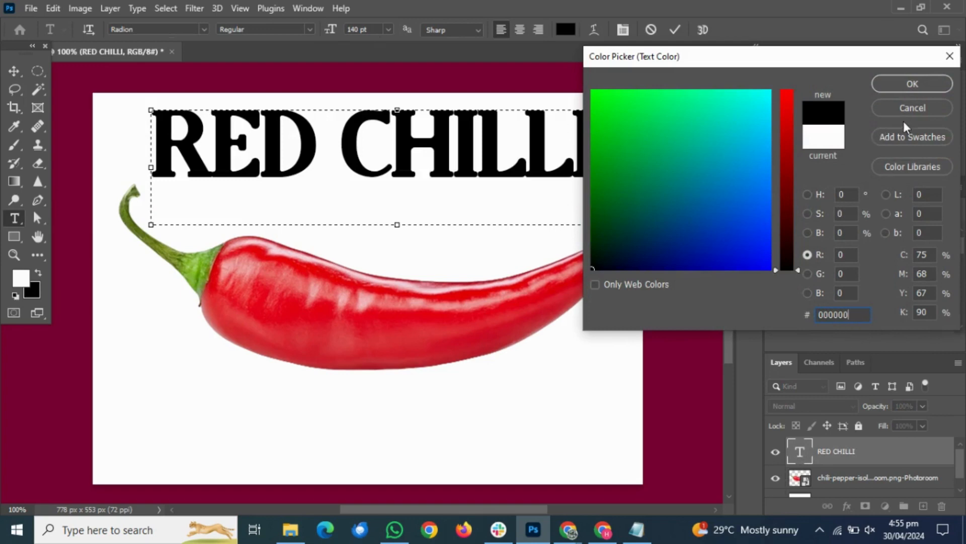
click(913, 84)
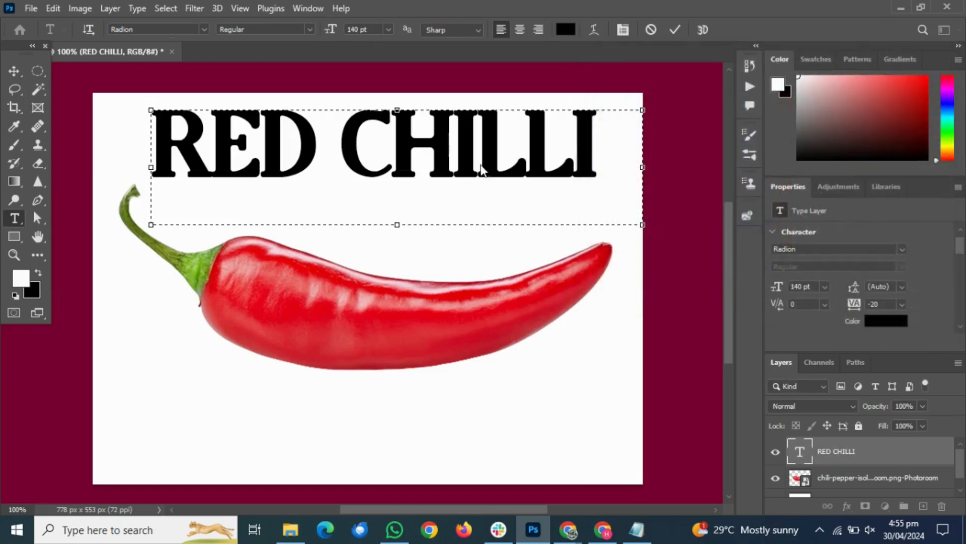
Scale the RED CHILLI text down to about 58% and position it over the body of the pepper
click(13, 70)
drag(383, 141, 391, 302)
drag(650, 385, 566, 324)
drag(468, 316, 477, 314)
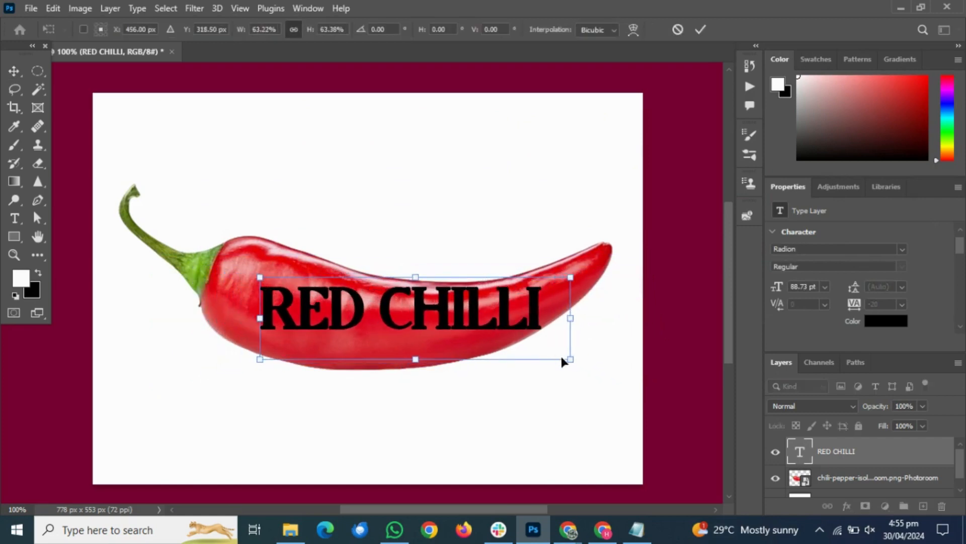
drag(572, 361, 556, 355)
mouse_move(506, 321)
mouse_down()
mouse_move(492, 330)
mouse_move(492, 318)
mouse_up()
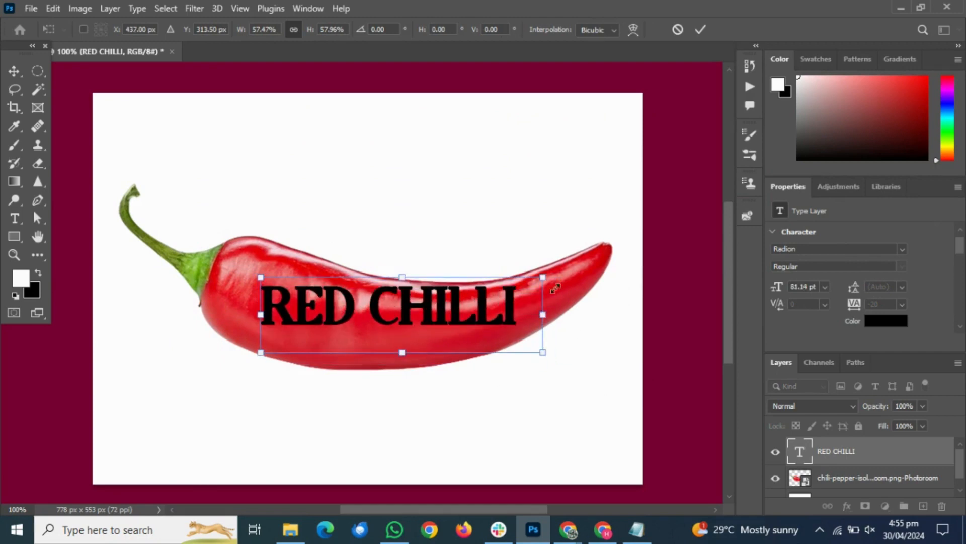
key(Return)
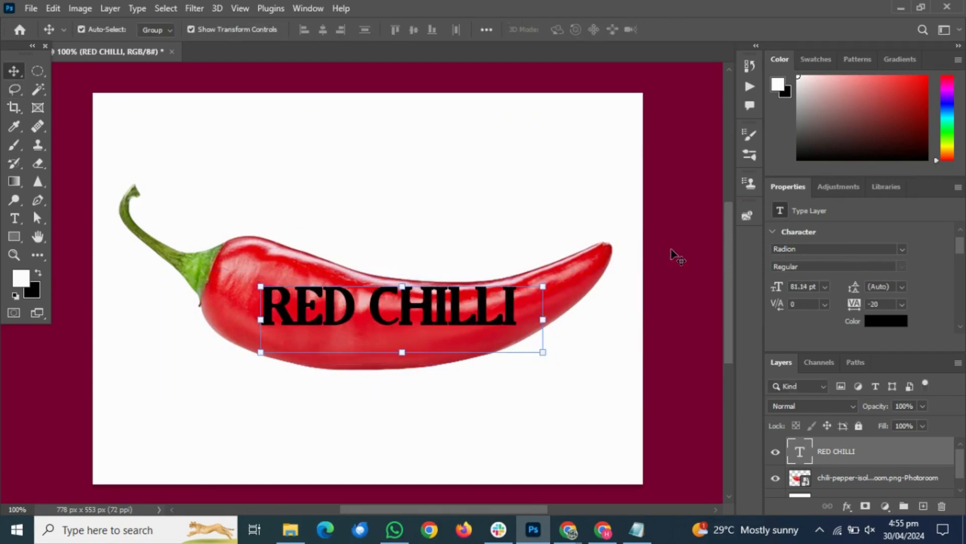
Convert the RED CHILLI text layer to a shape and enlarge it to about 104%
click(830, 452)
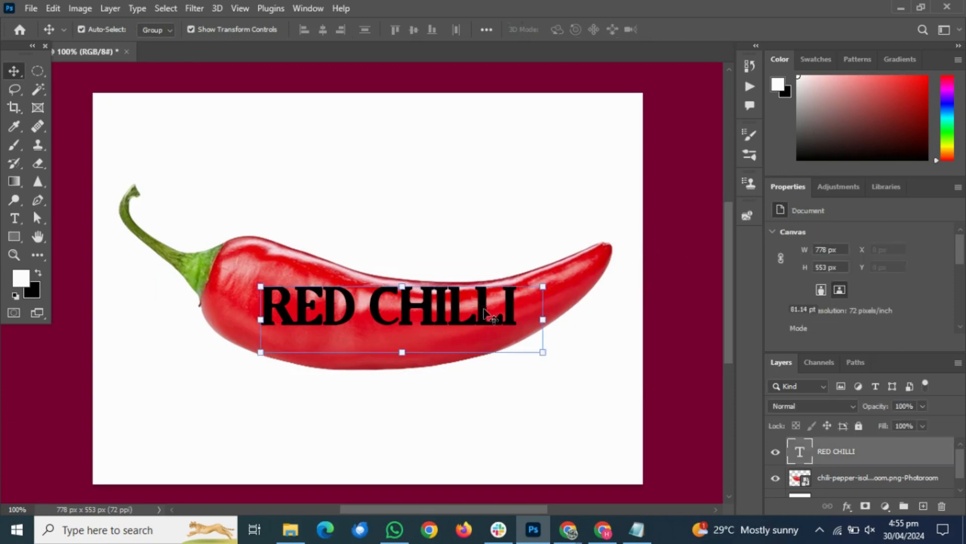
right_click(829, 453)
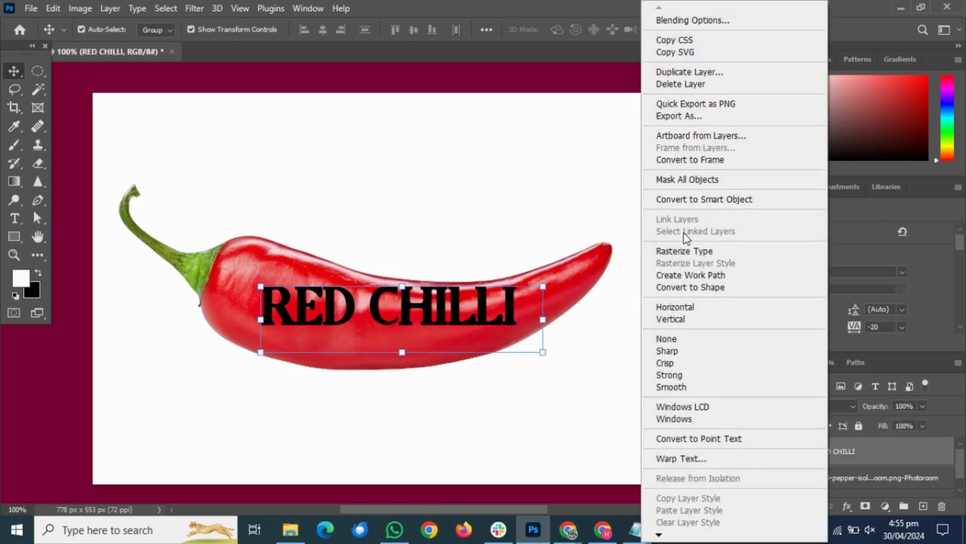
click(696, 287)
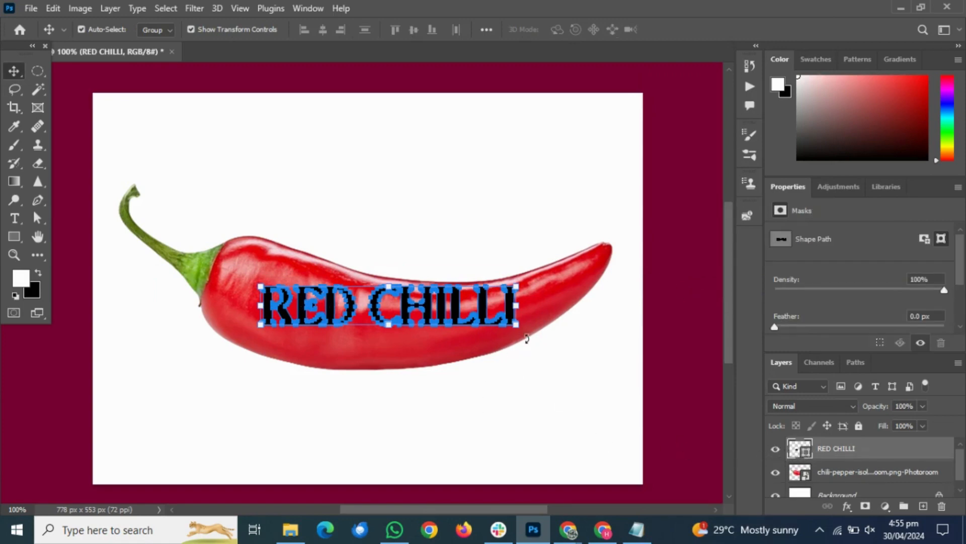
drag(516, 325, 521, 325)
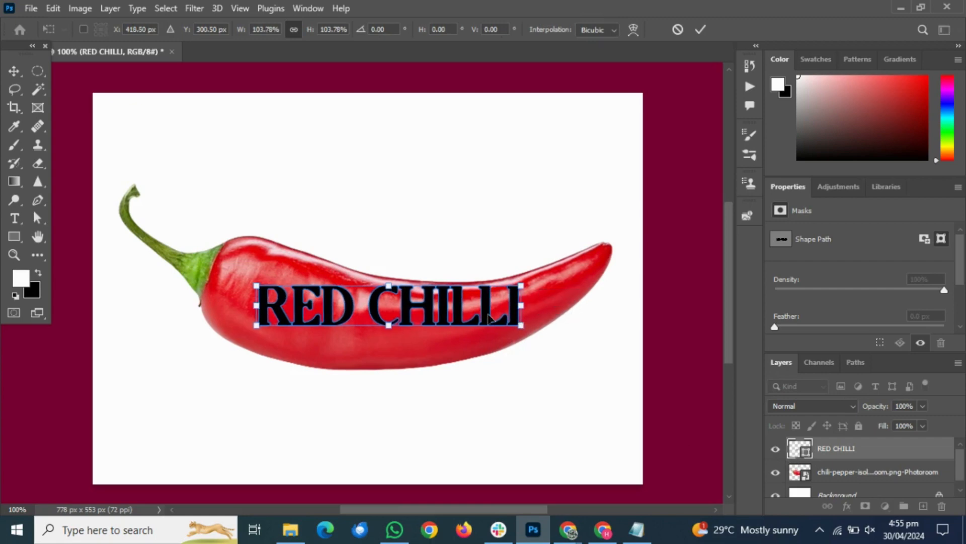
Warp the RED CHILLI shape by pulling its four corners out to the pepper's upper and lower outlines
right_click(463, 308)
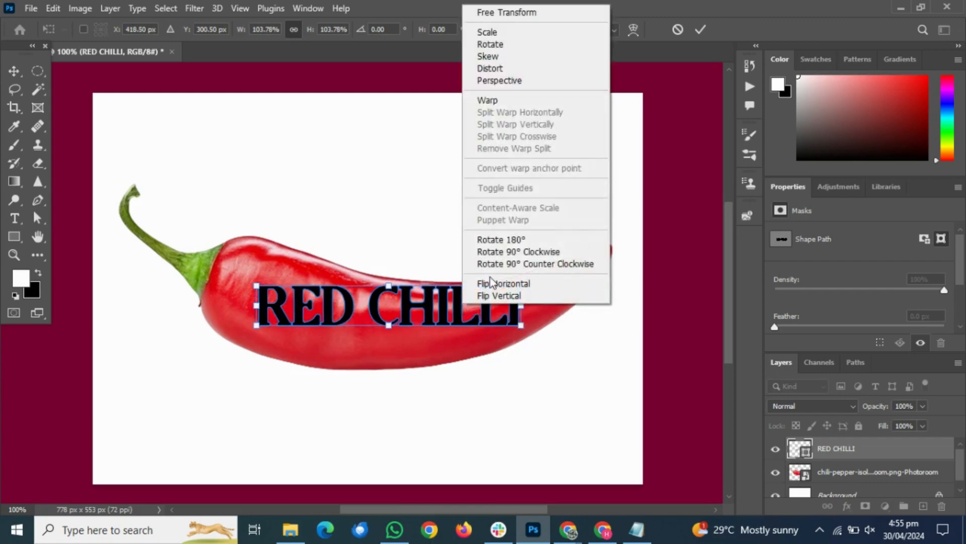
click(520, 106)
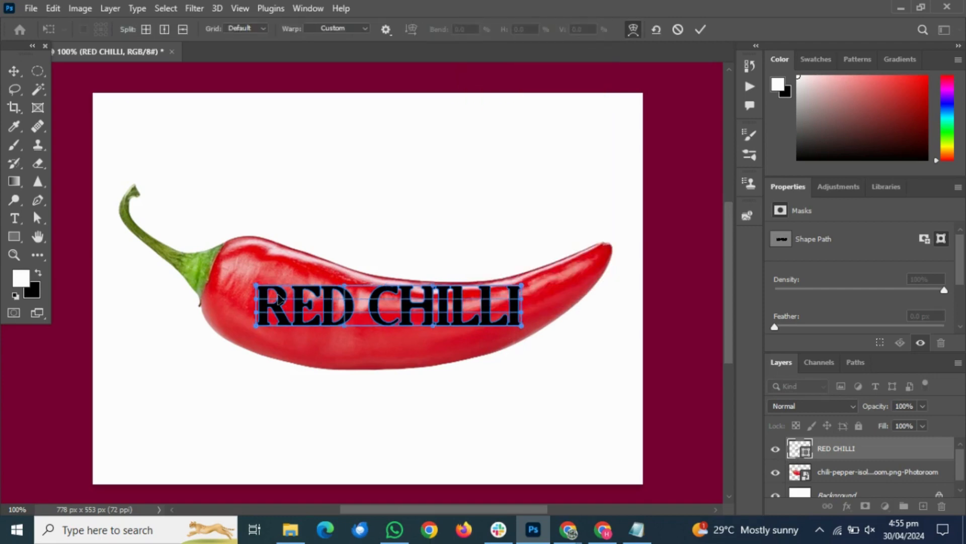
drag(258, 288, 296, 250)
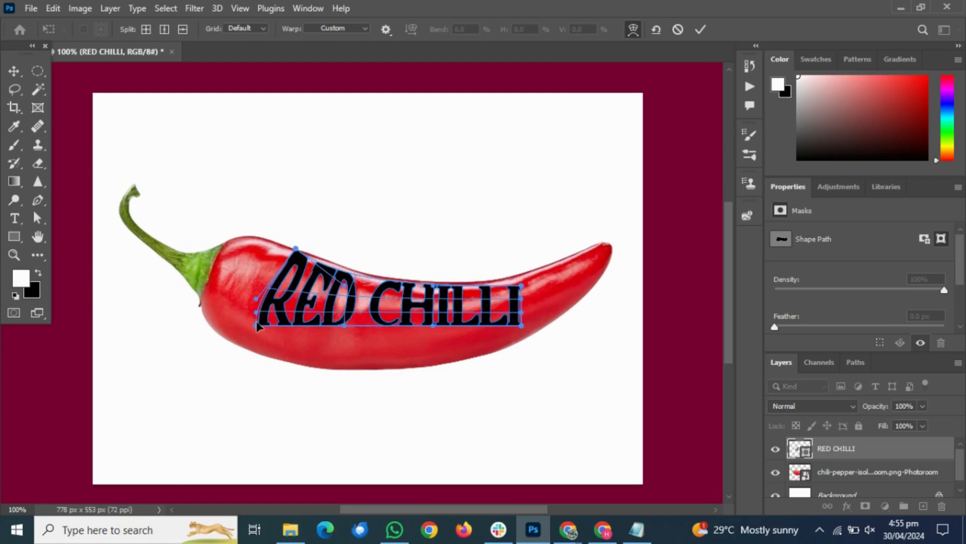
drag(257, 325, 245, 348)
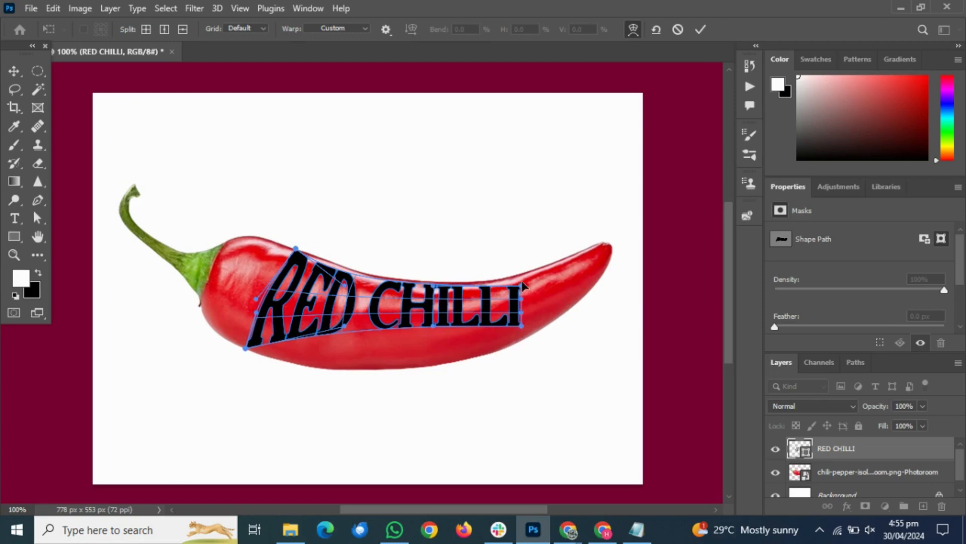
drag(524, 286, 524, 274)
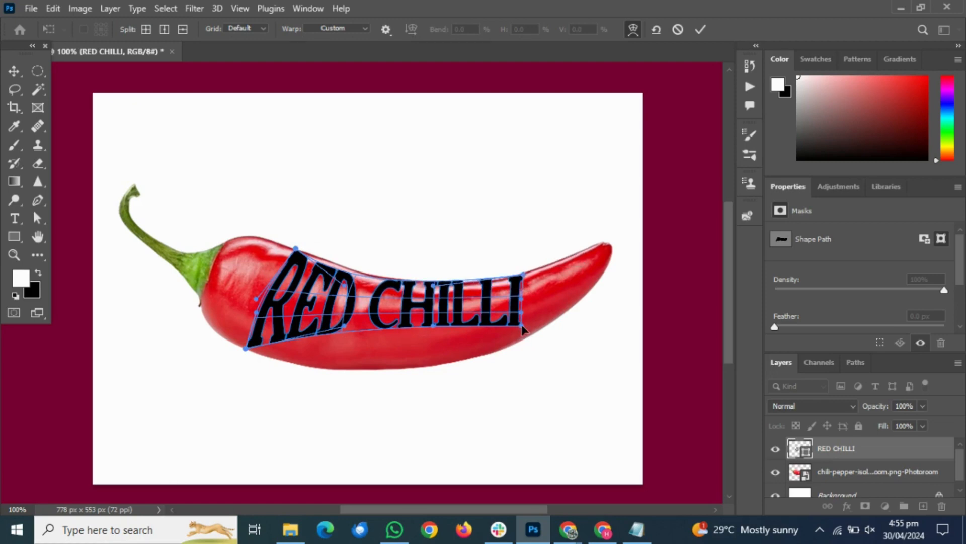
drag(522, 327, 534, 336)
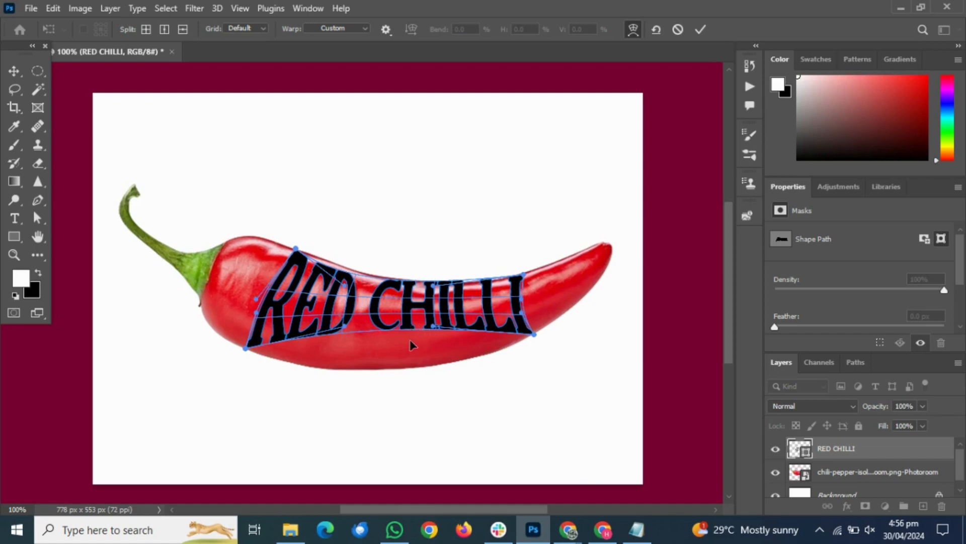
Curve the upper and lower edges of the RED CHILLI warp along the pepper's outlines and apply the warp
drag(384, 336, 375, 368)
drag(446, 359, 451, 363)
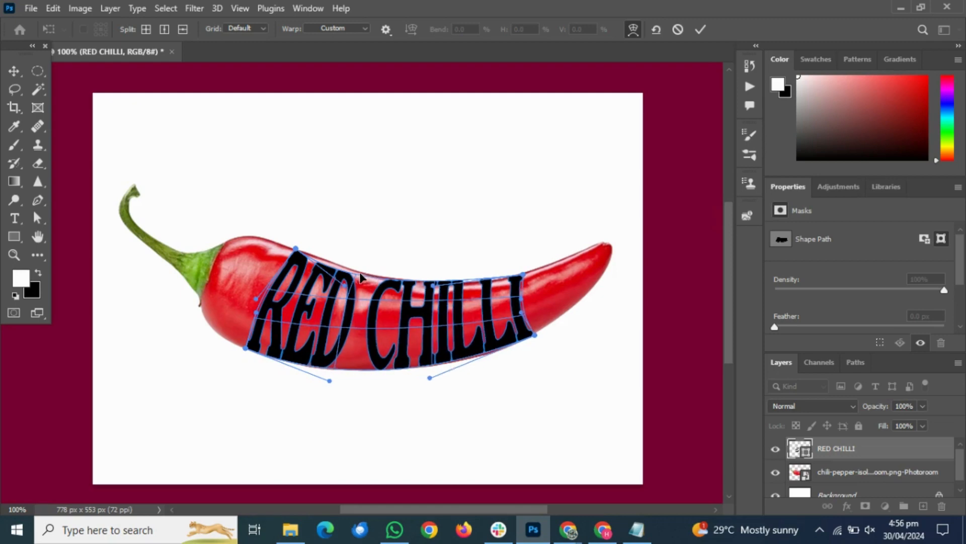
drag(345, 289, 369, 289)
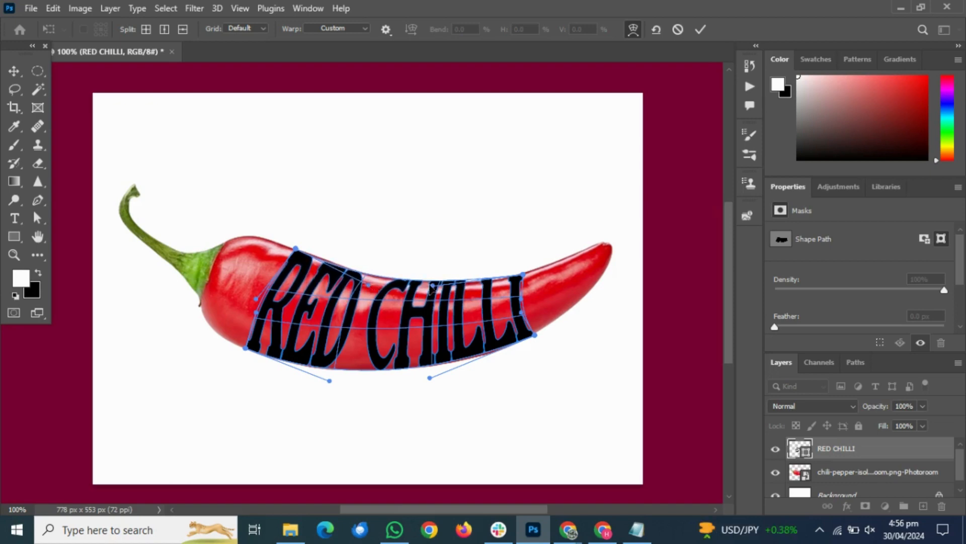
drag(436, 290, 444, 292)
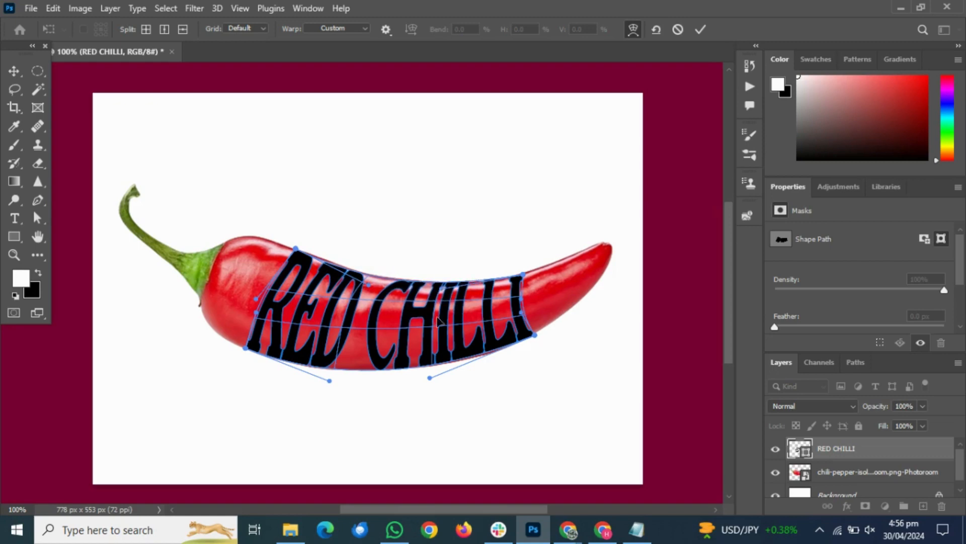
drag(430, 381, 441, 381)
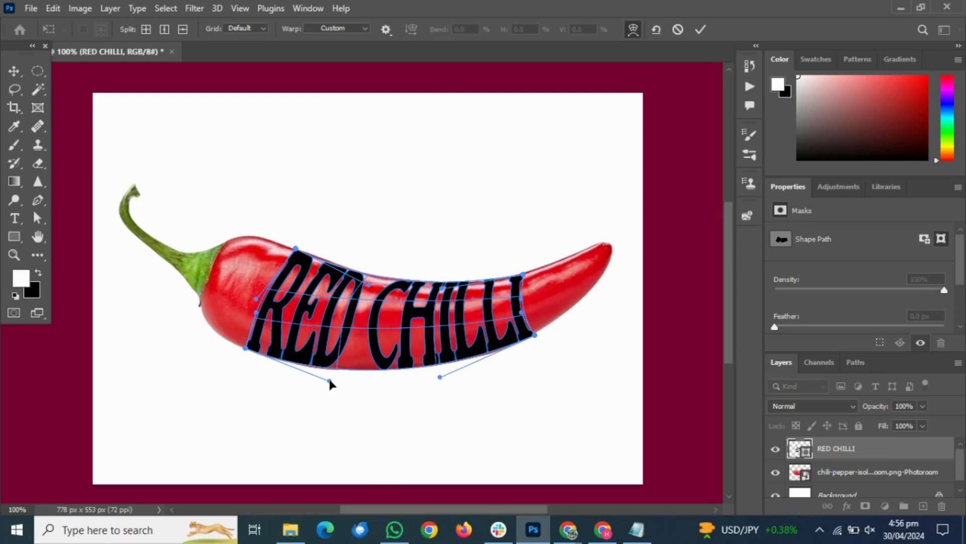
drag(329, 381, 333, 379)
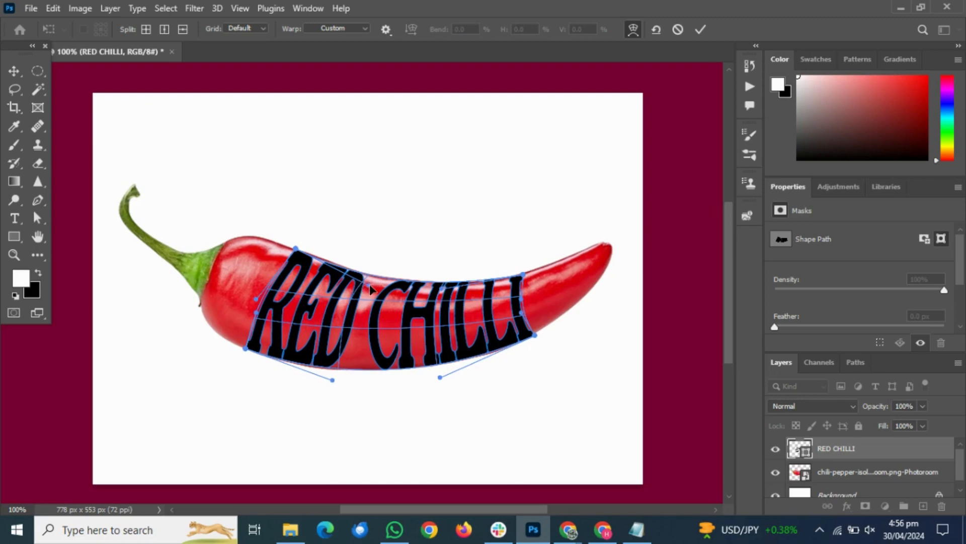
drag(370, 285, 366, 281)
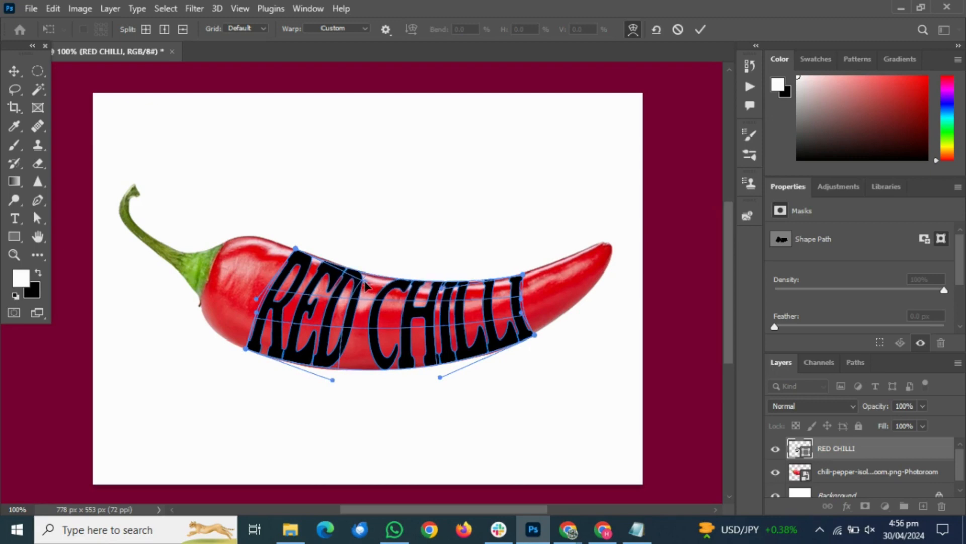
click(13, 77)
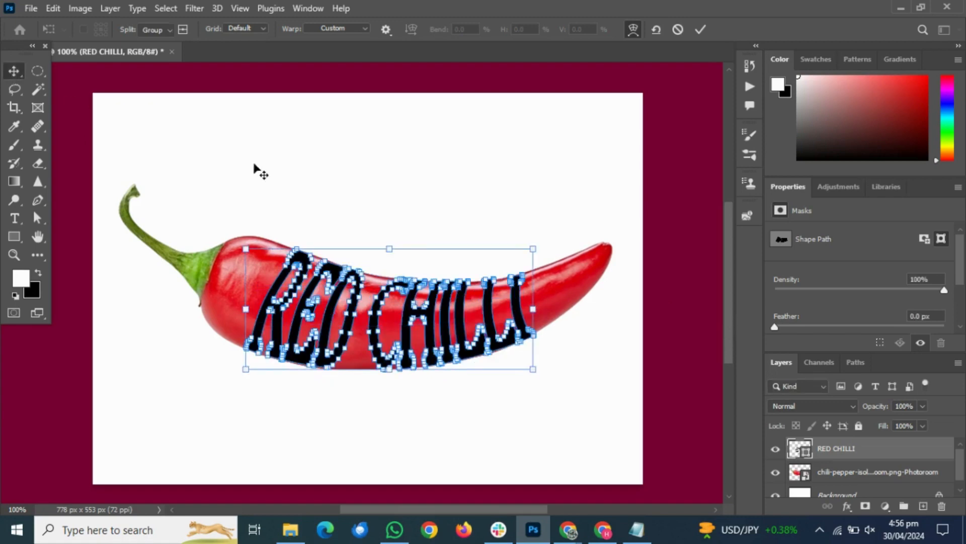
click(403, 215)
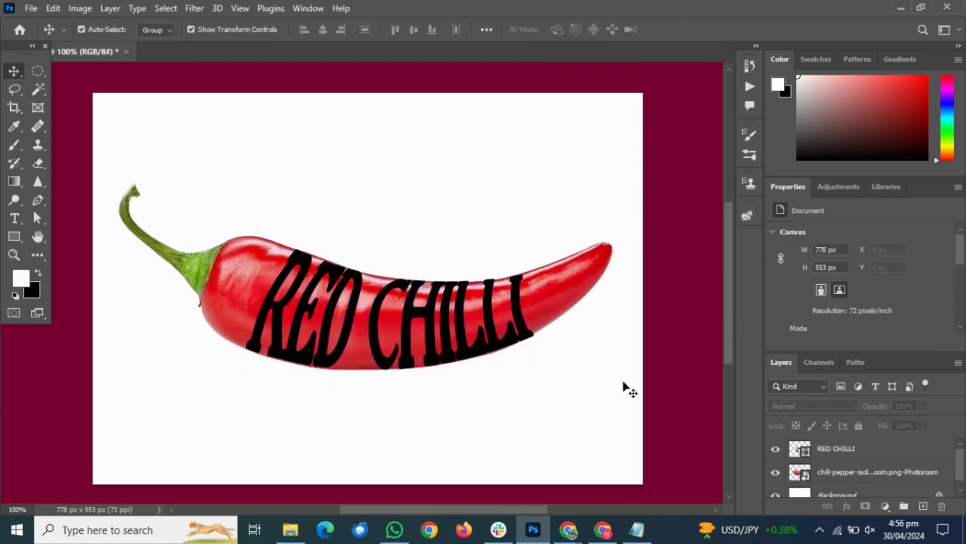
Duplicate the chili pepper layer and move the copy above the RED CHILLI layer
click(838, 457)
click(835, 472)
right_click(836, 470)
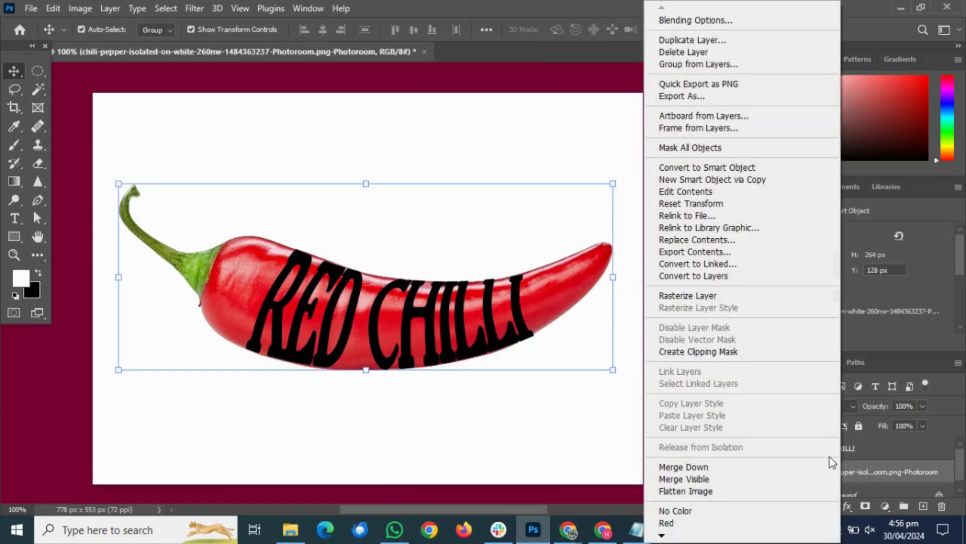
click(692, 39)
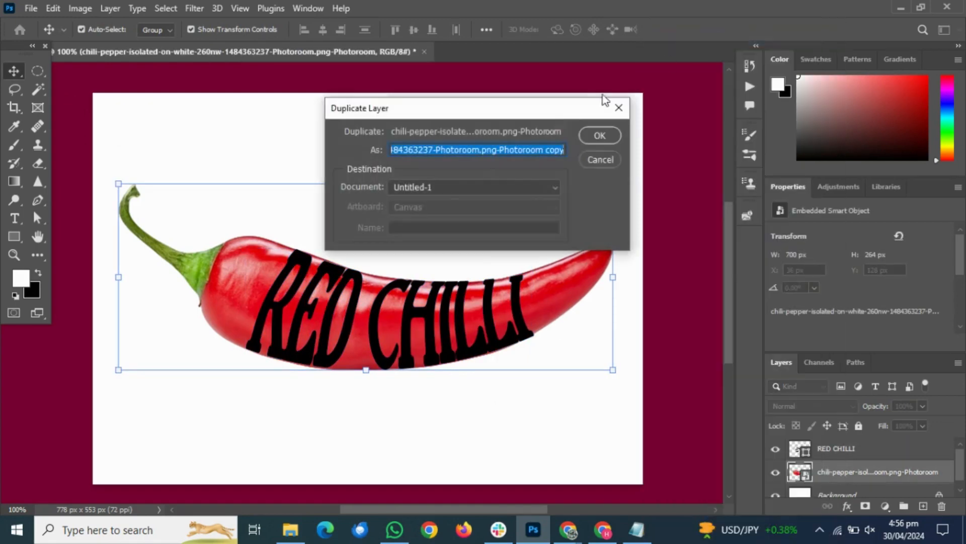
click(599, 136)
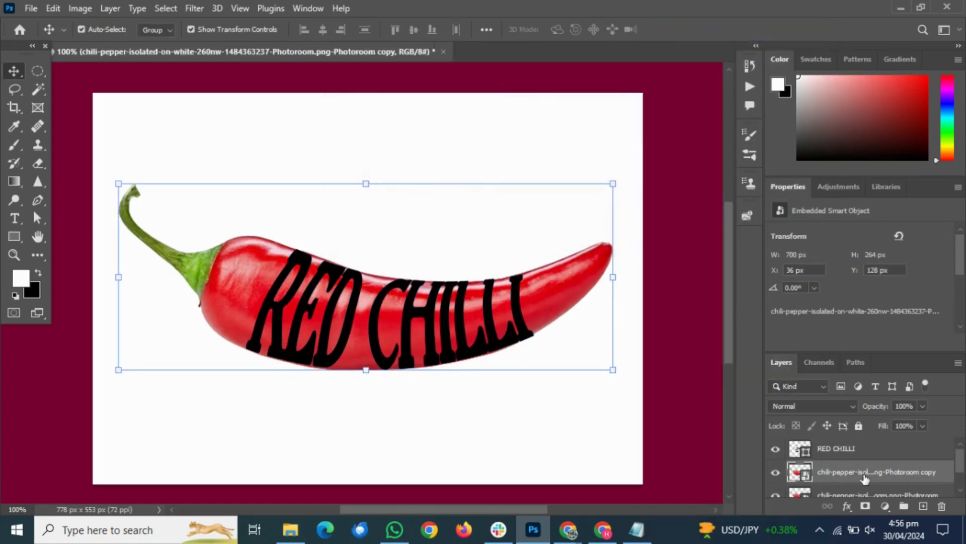
drag(864, 476, 860, 446)
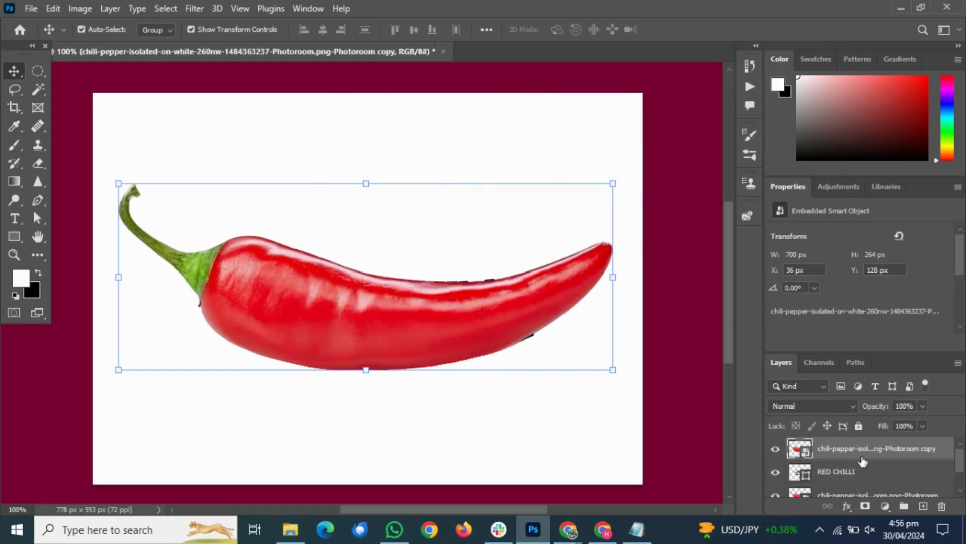
Clip the pepper copy to the RED CHILLI shape and check it by briefly hiding the original pepper
right_click(858, 449)
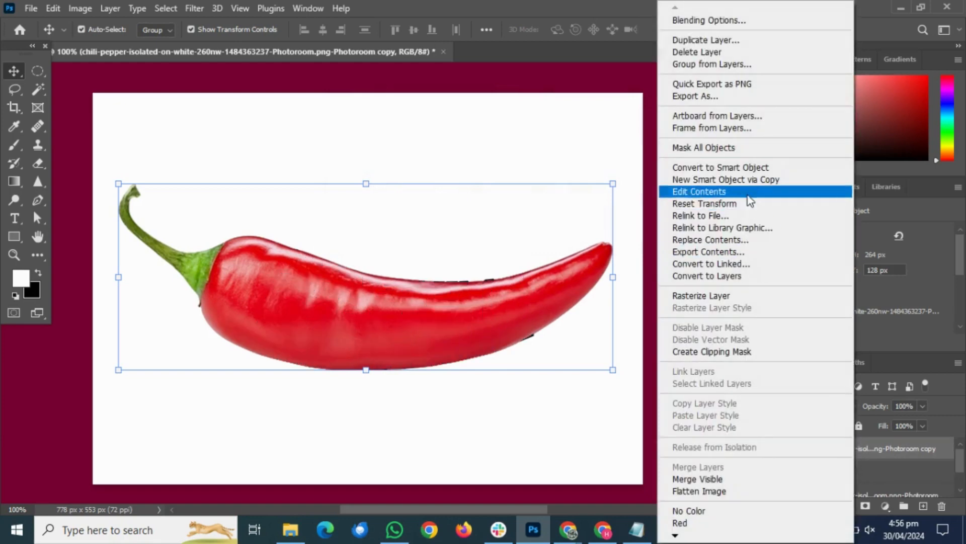
click(723, 352)
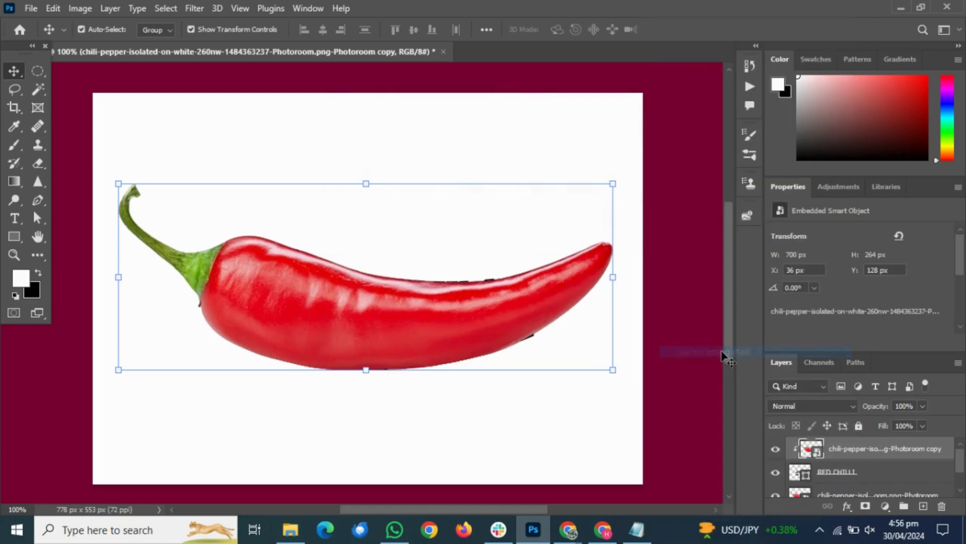
click(776, 495)
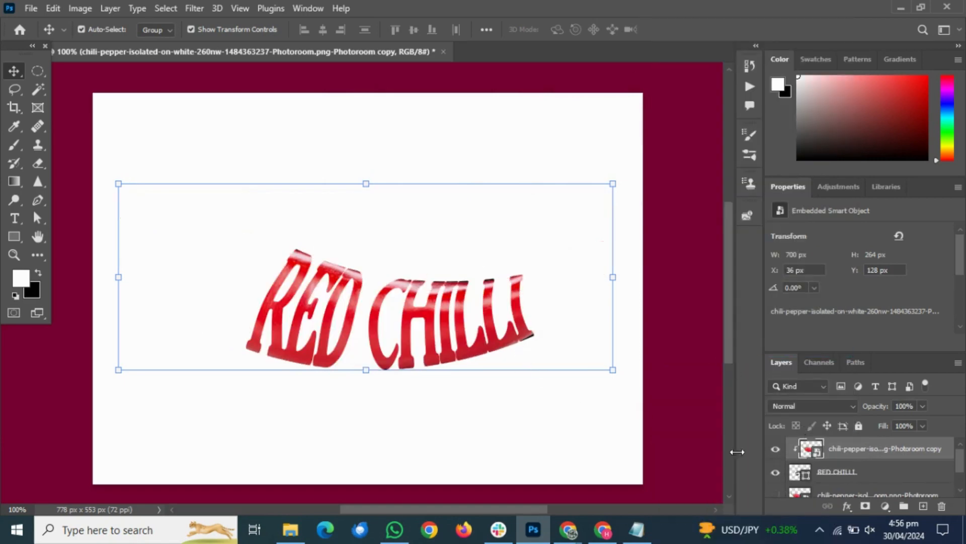
click(776, 496)
Add a layer mask to the original chili pepper layer
scroll(800, 471, down, 1)
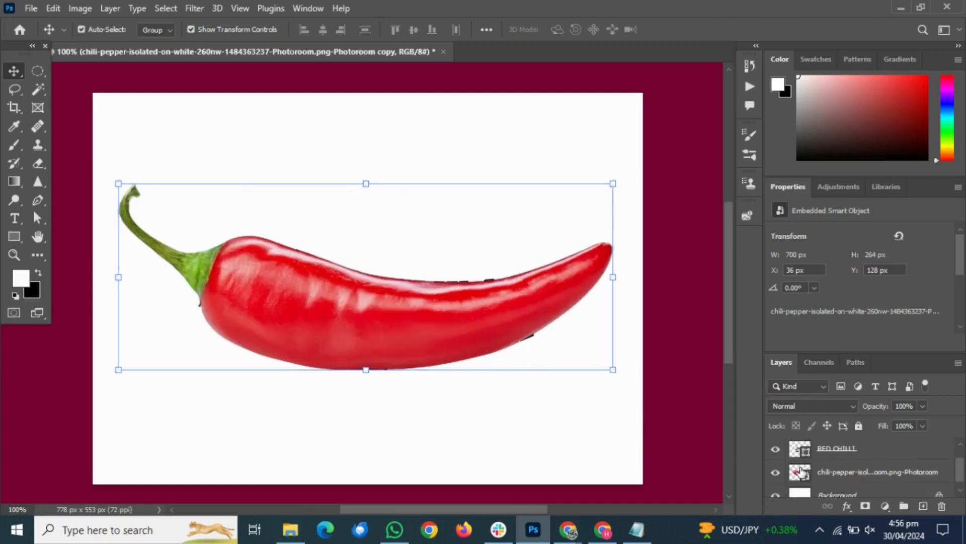
click(830, 478)
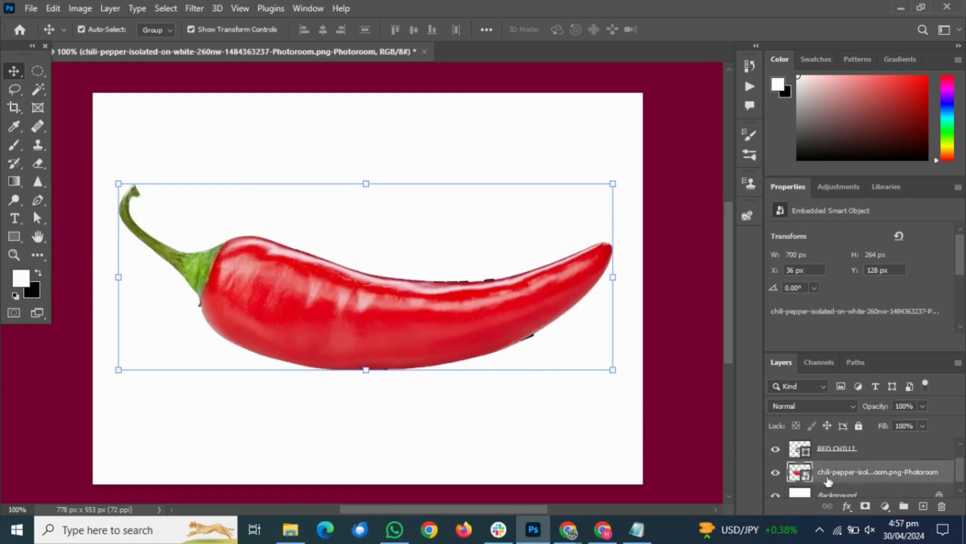
click(865, 506)
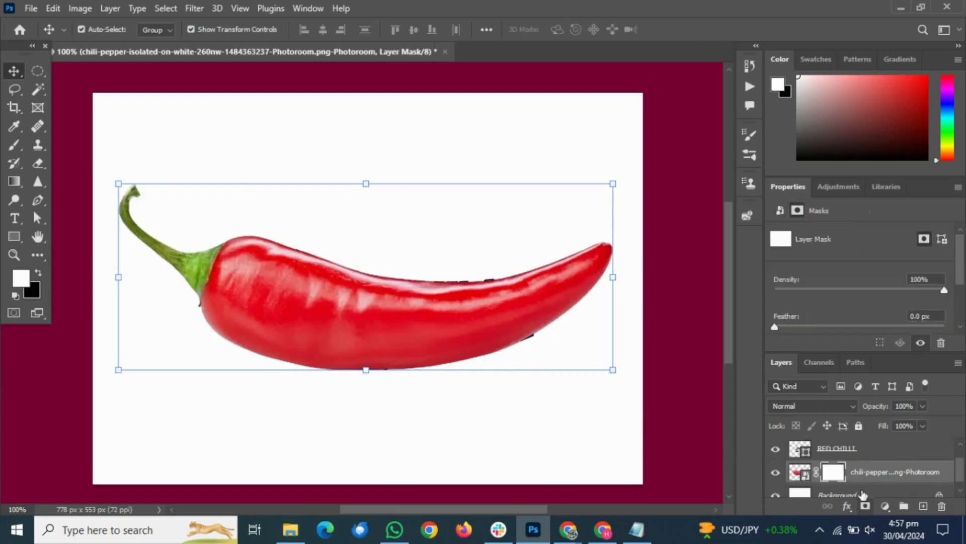
Switch to Notepad, add the lines "now click" and "CTRL+I" below the existing note, and return to Photoshop
click(640, 534)
click(539, 348)
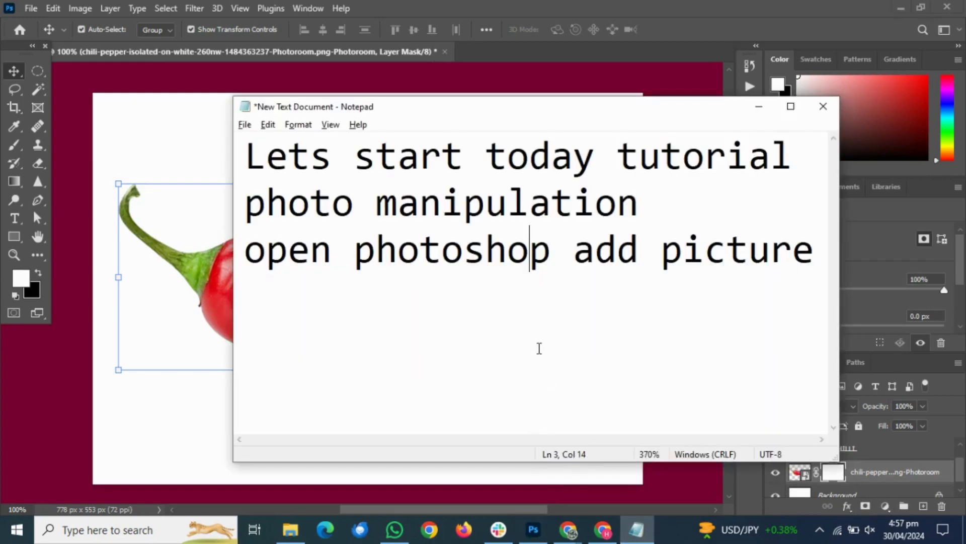
click(816, 252)
key(Return)
text(no)
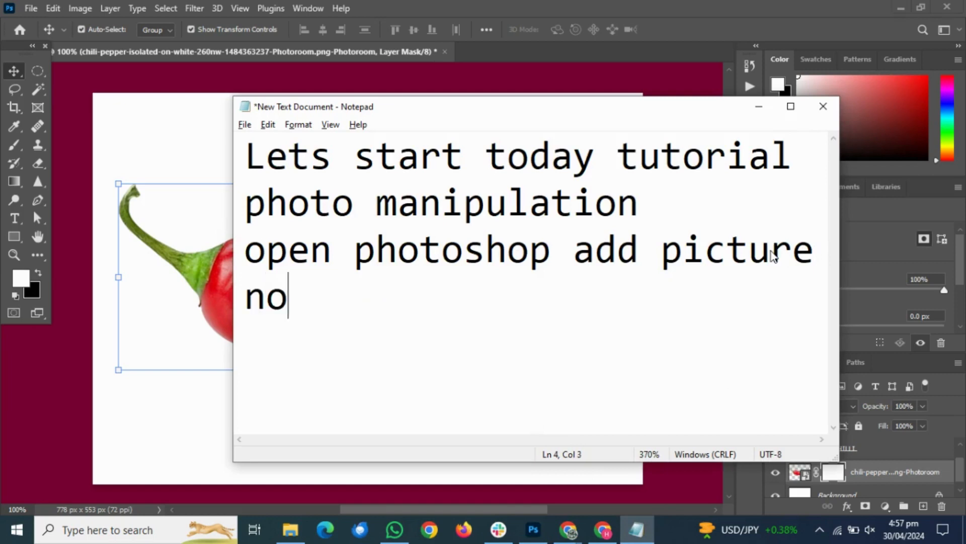
text(w click)
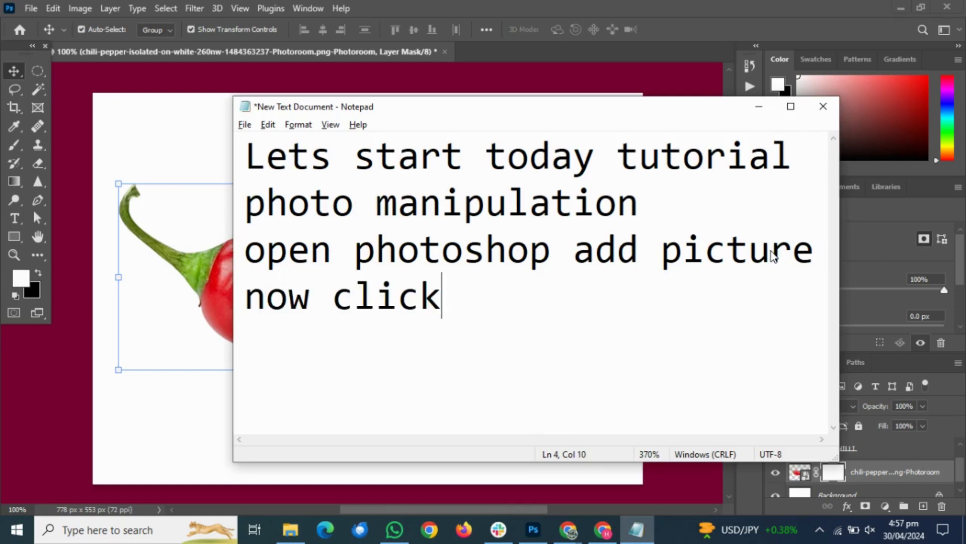
key(Return)
text(CTRL+I)
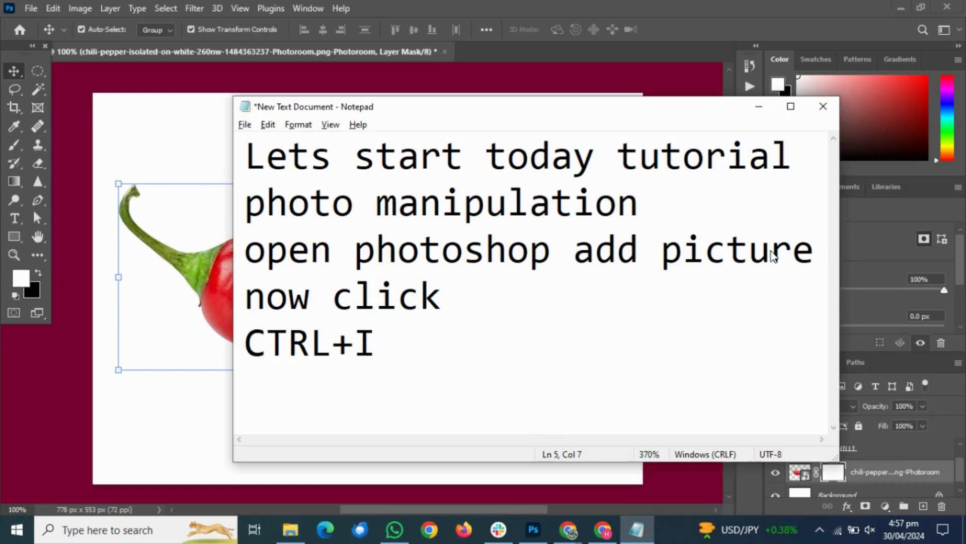
click(759, 112)
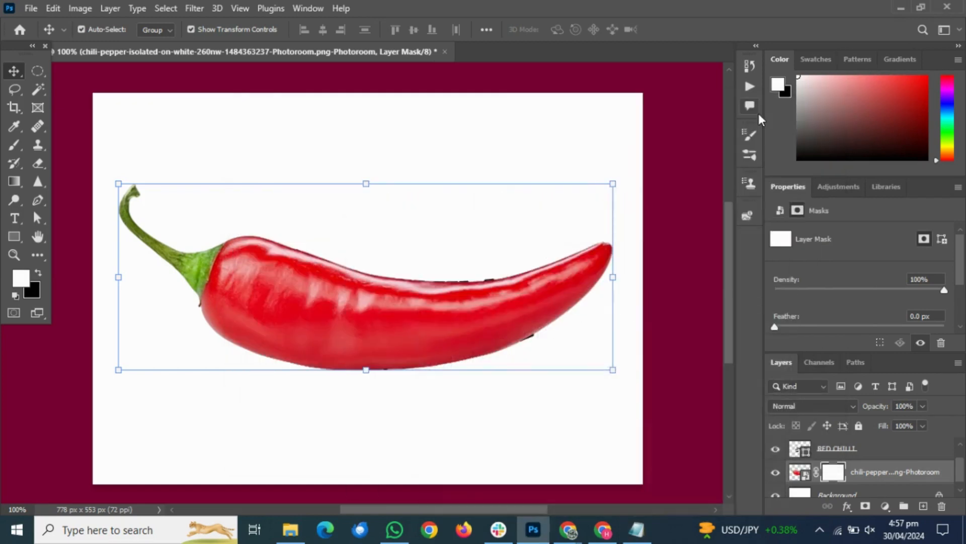
Invert the original pepper layer's mask to black
double_click(838, 471)
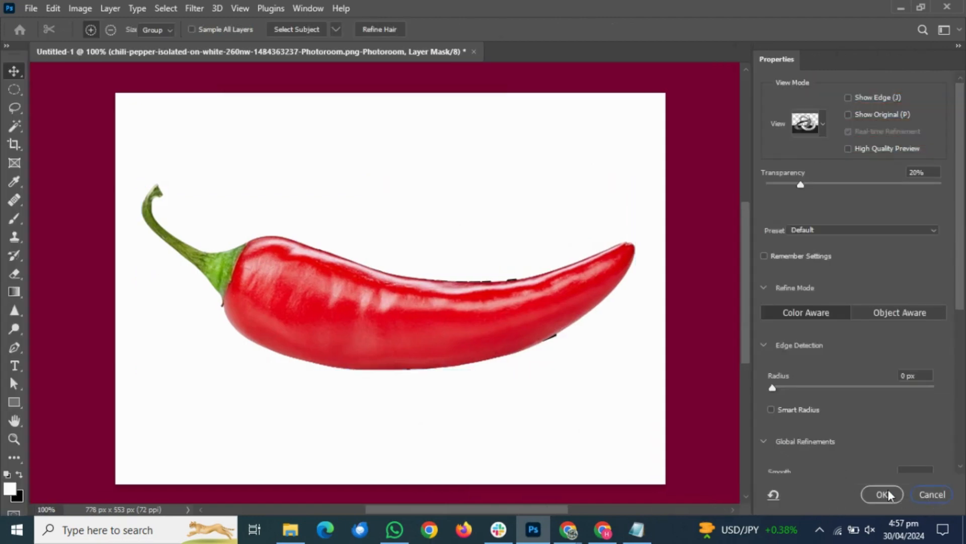
click(885, 494)
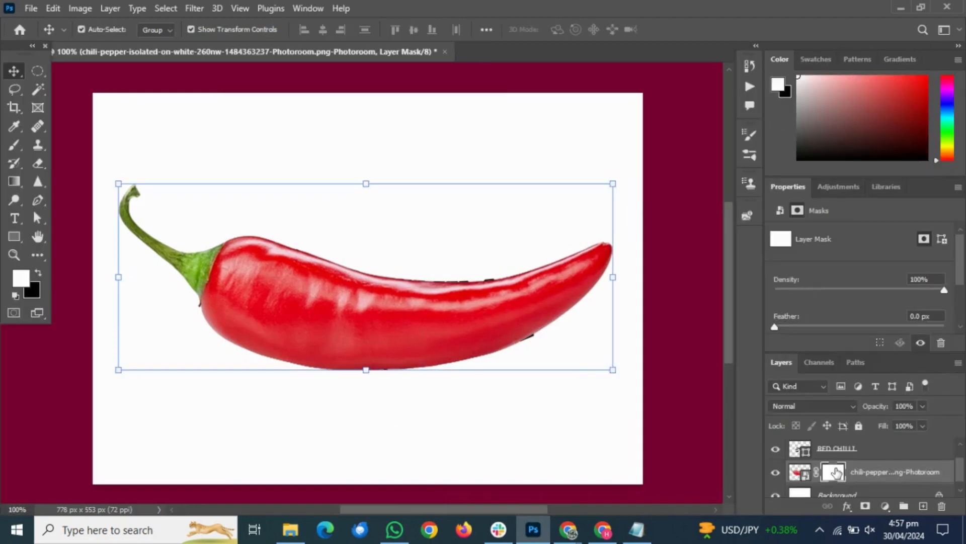
key(ctrl+i)
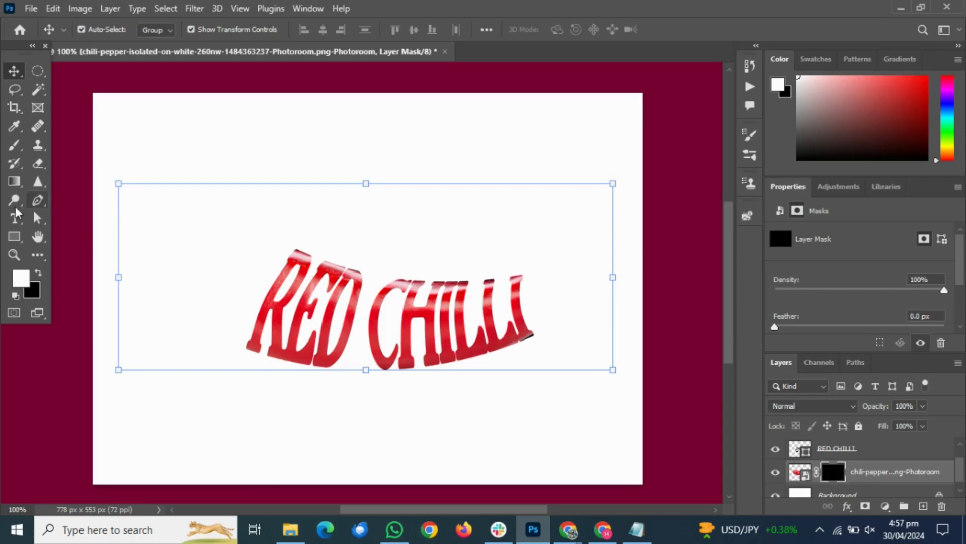
Set the Brush to a Hard Round tip of 77 px with 100% hardness and 100% opacity
click(12, 146)
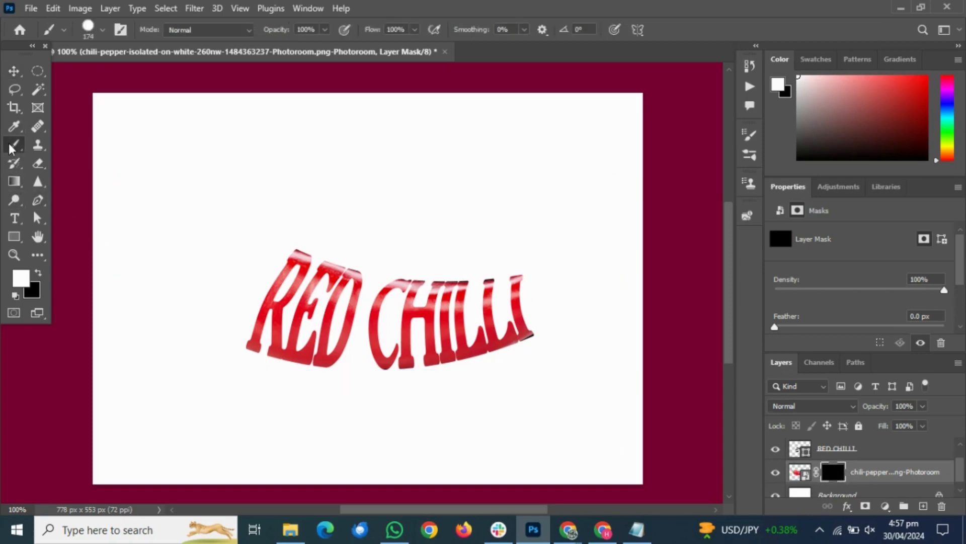
click(103, 30)
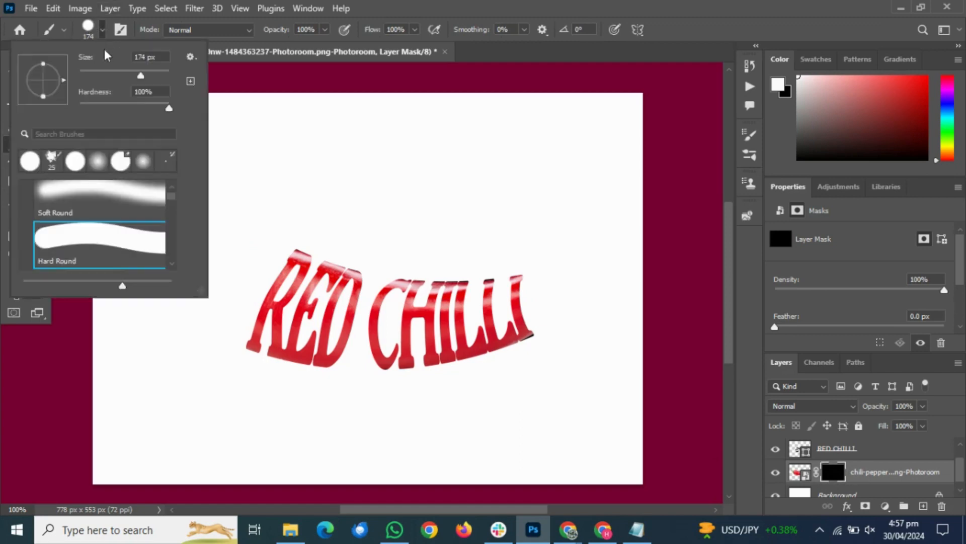
drag(140, 78, 113, 77)
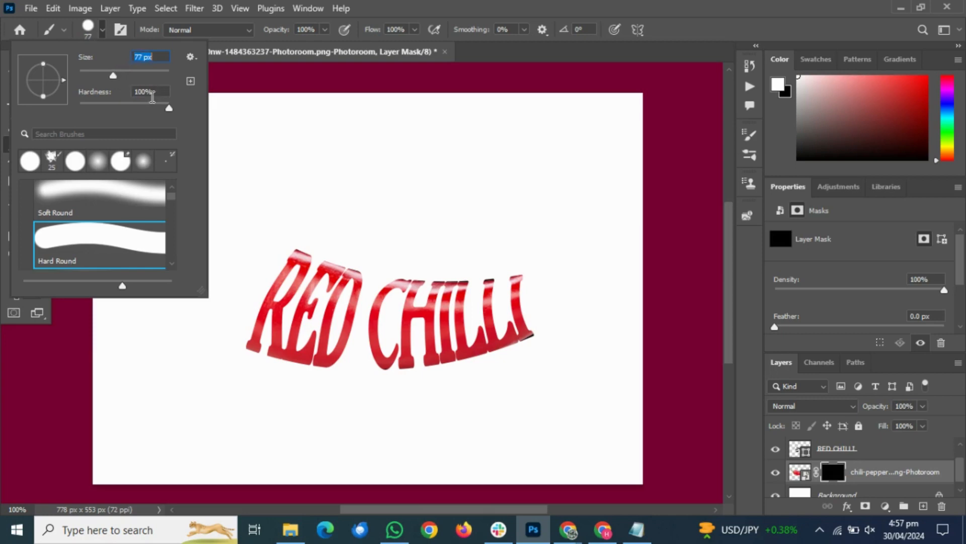
drag(169, 109, 169, 108)
click(325, 32)
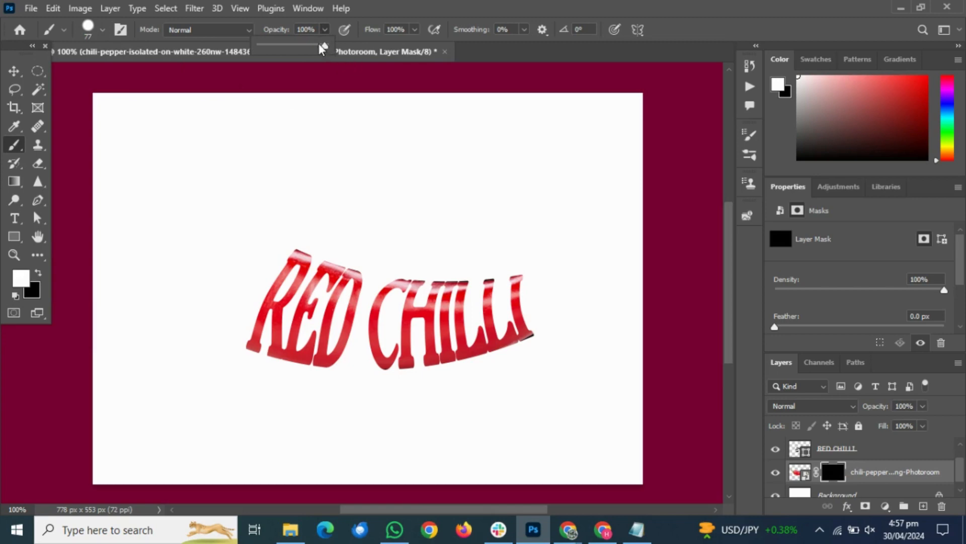
Confirm white (ffffff) as the foreground colour and black (000000) as the background colour
click(28, 281)
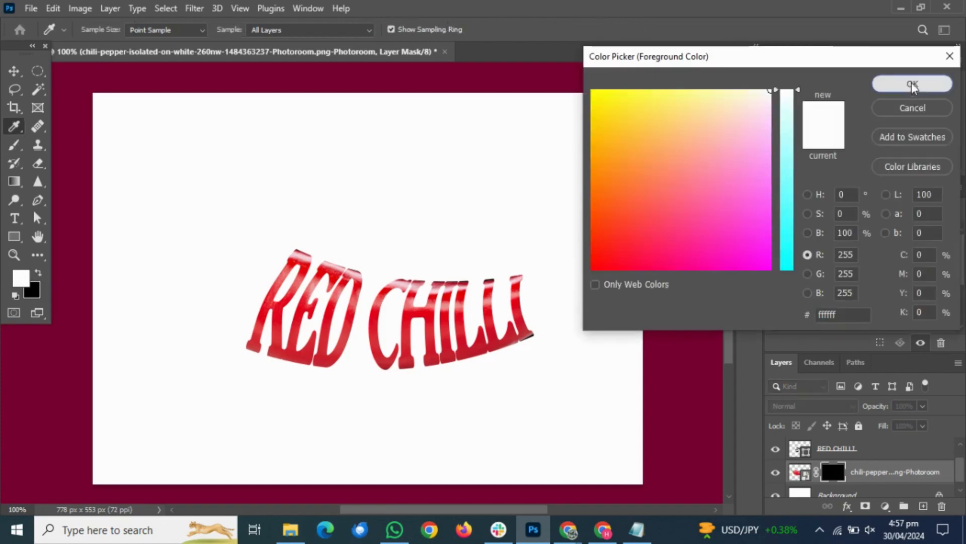
click(912, 84)
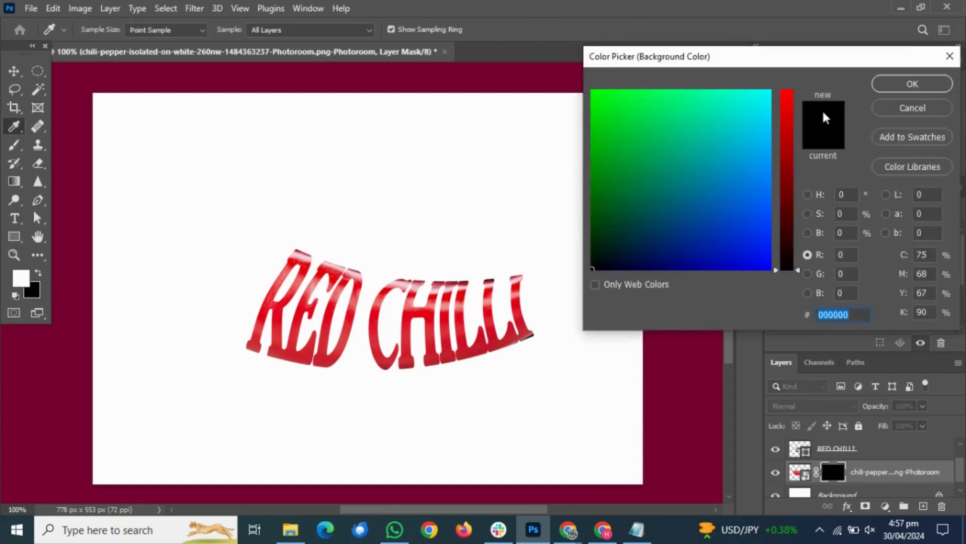
click(913, 85)
Paint white on the pepper's layer mask to reveal the stem end before the R and the tip after CHILLI
key(b)
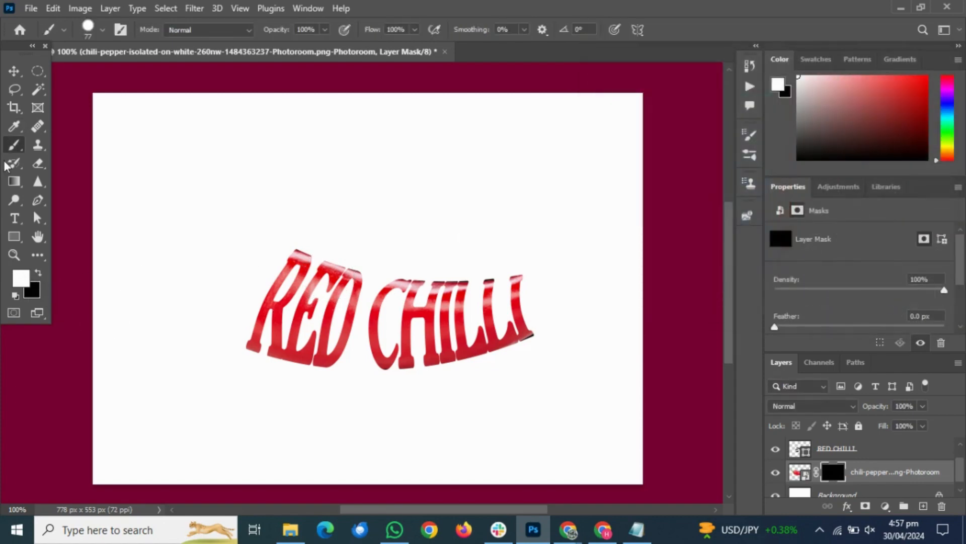
mouse_move(269, 237)
mouse_down()
mouse_move(226, 332)
mouse_move(194, 278)
mouse_move(226, 236)
mouse_move(189, 250)
mouse_move(164, 241)
mouse_move(119, 194)
mouse_move(130, 168)
mouse_up()
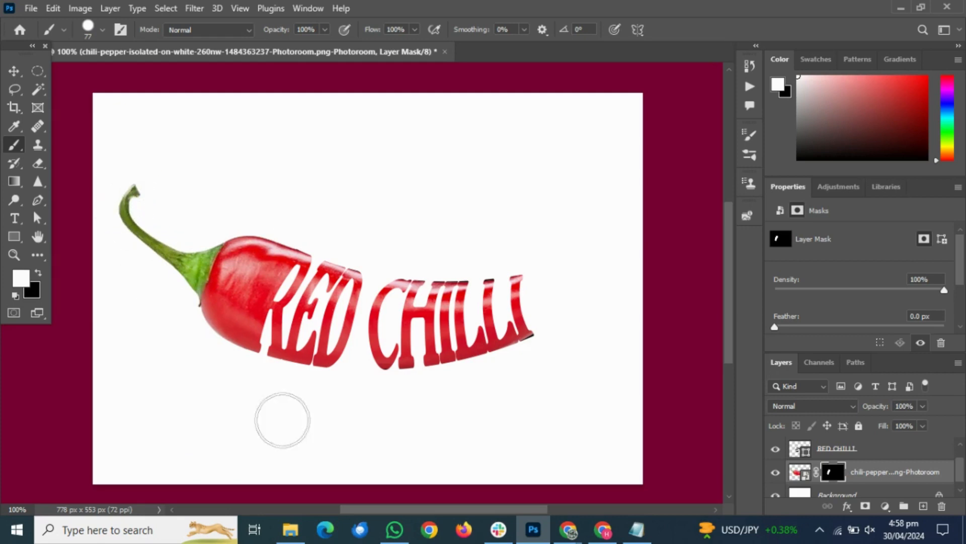
mouse_move(545, 281)
mouse_down()
mouse_move(558, 320)
mouse_move(546, 310)
mouse_move(565, 321)
mouse_move(548, 286)
mouse_move(611, 249)
mouse_move(605, 274)
mouse_move(554, 332)
mouse_up()
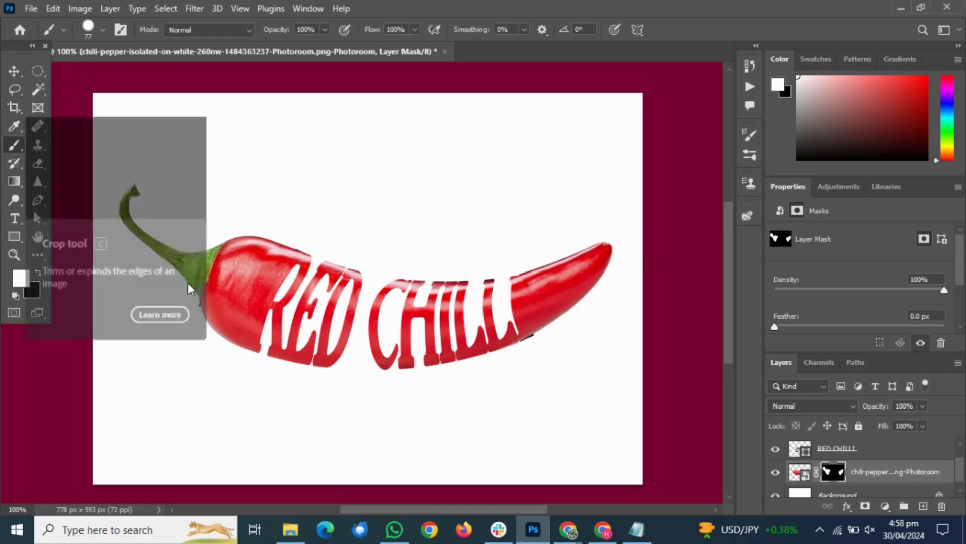
Switch to the open Notepad document and add the closing lines "Thanks for watching" and "Subscribe for Appreciat" below CTRL+I
click(637, 539)
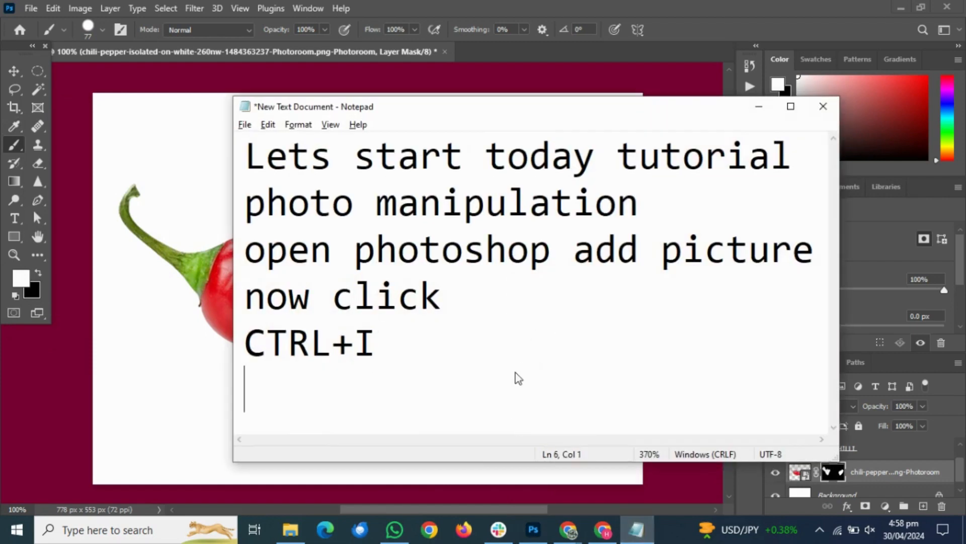
text(anks )
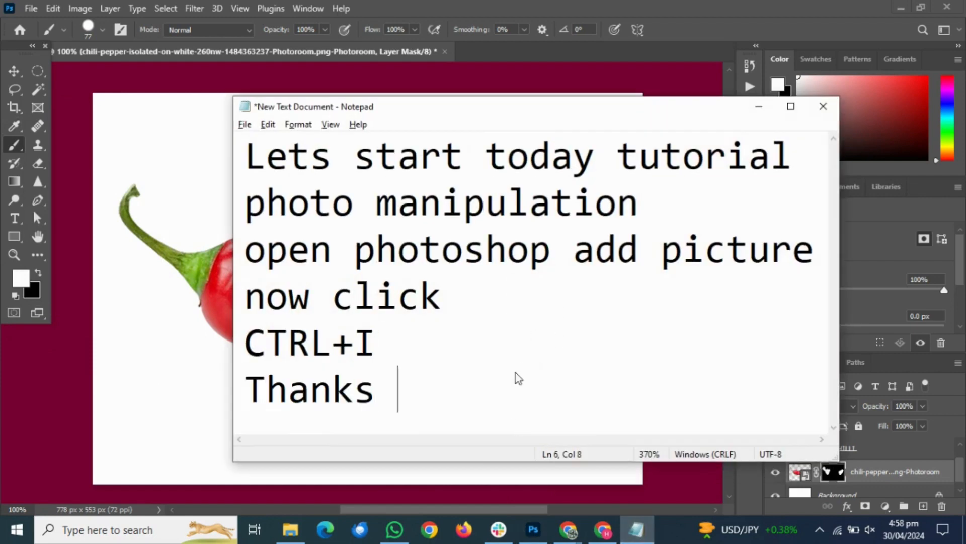
text(for wat)
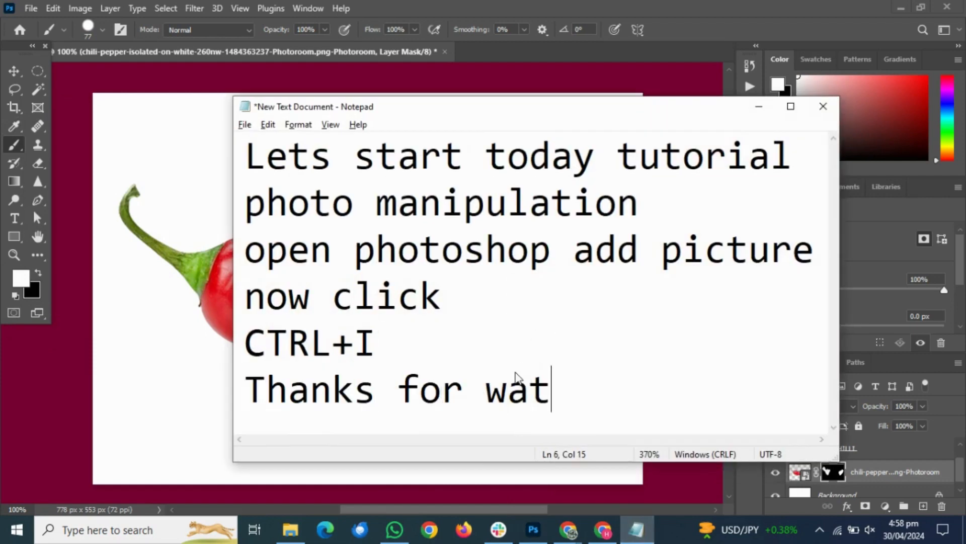
text(ching)
key(Return)
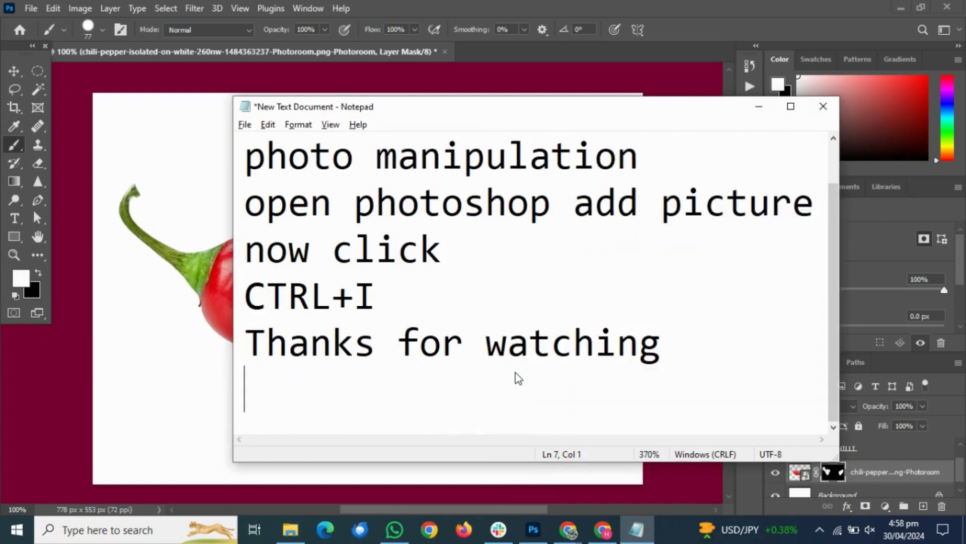
text(Subsc)
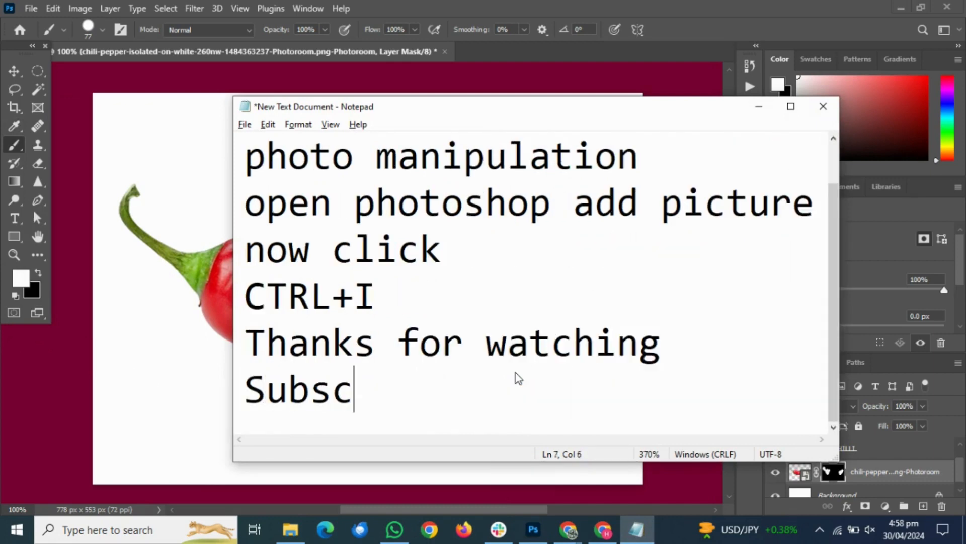
text(ribe for )
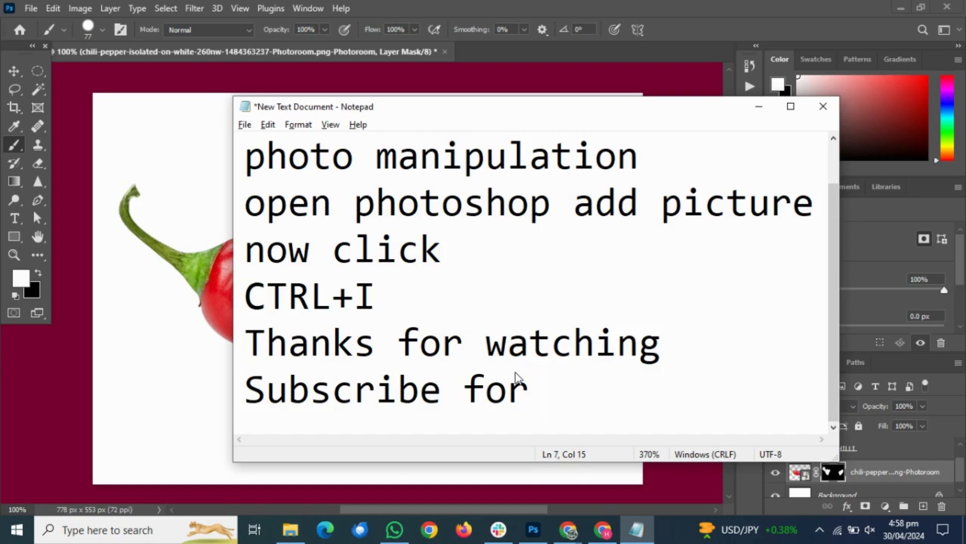
text(Appreciat)
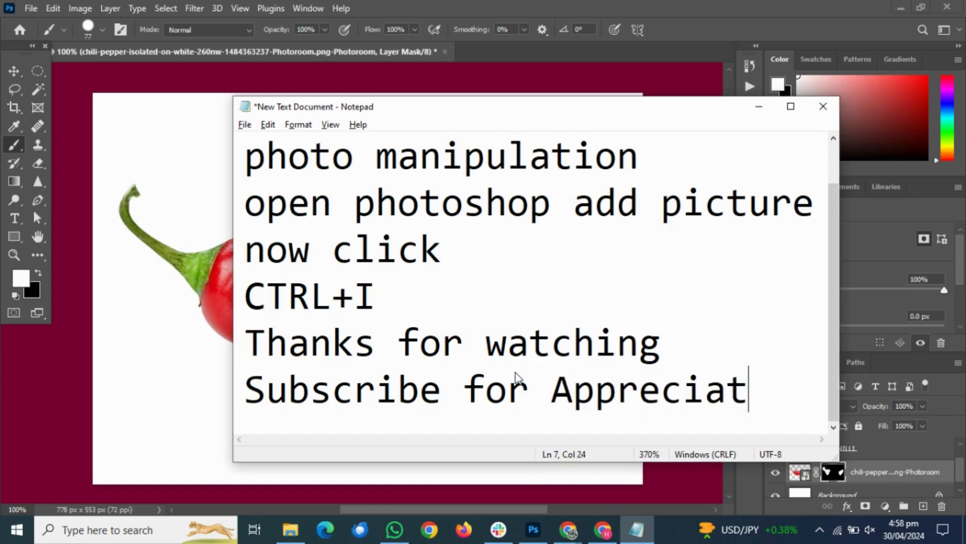